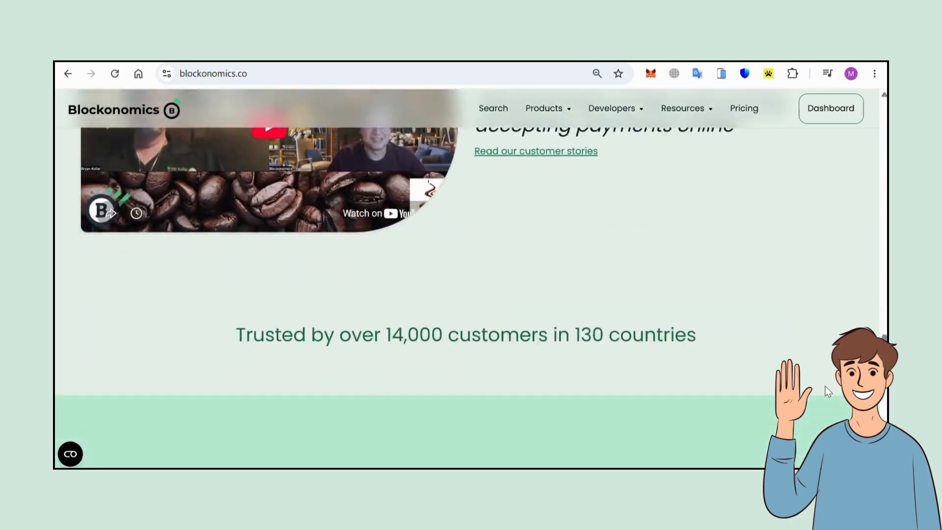
# - Go to the Blockonomics integrations page and download the WHMCS plugin
pyautogui.scroll(15, 825, 386)
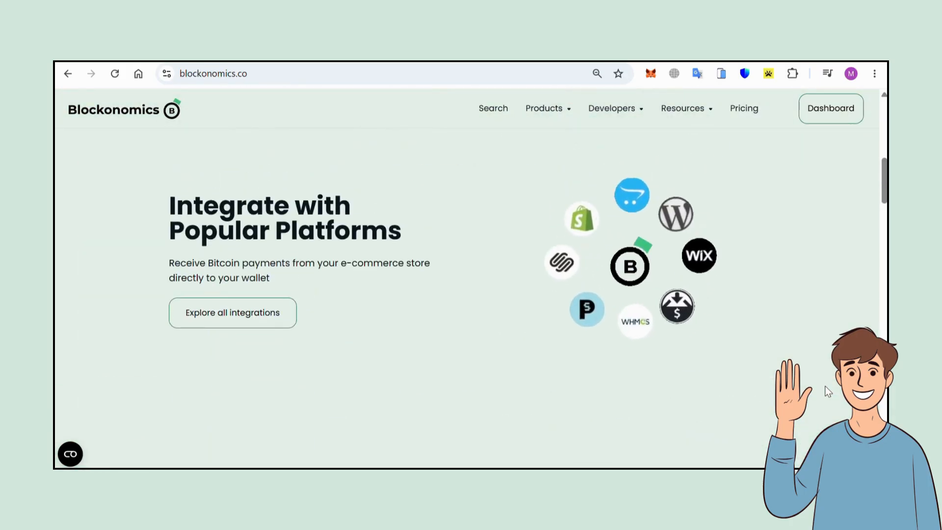
pyautogui.scroll(10, 828, 392)
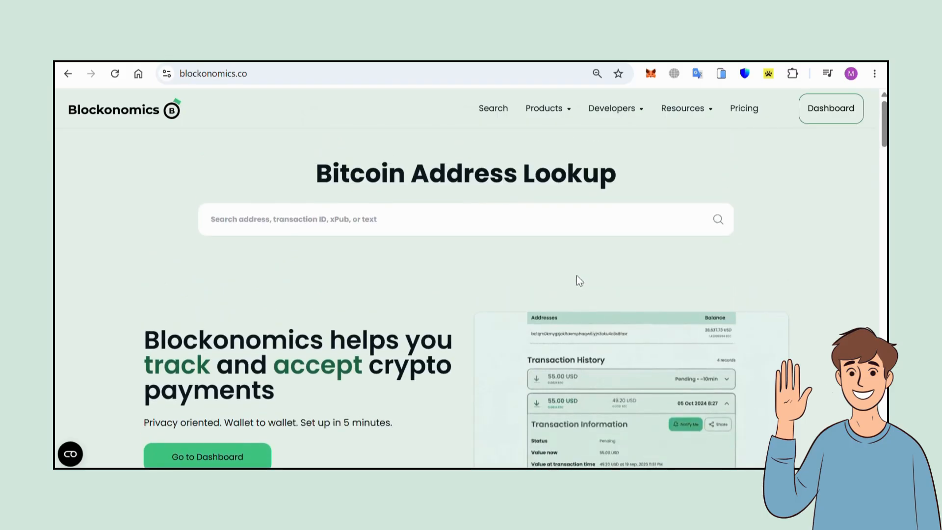
pyautogui.click(549, 112)
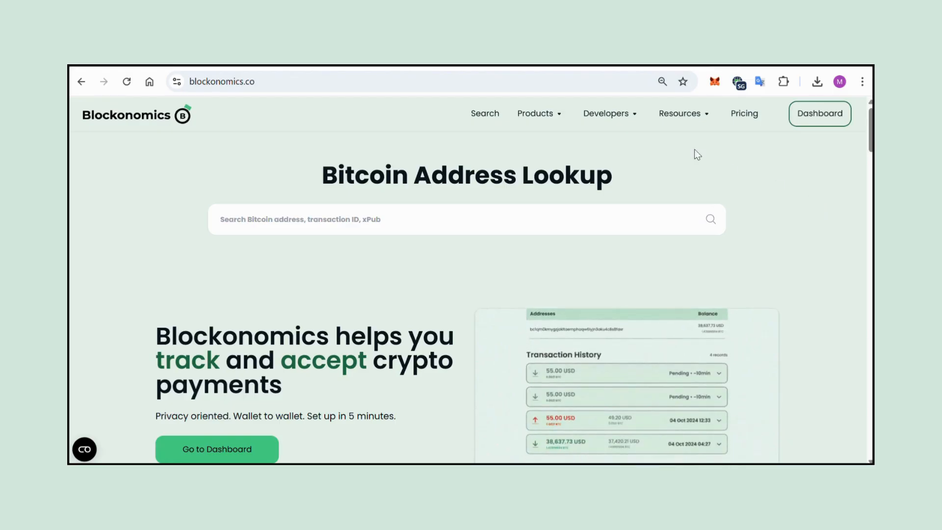
pyautogui.moveTo(694, 116)
pyautogui.click(756, 261)
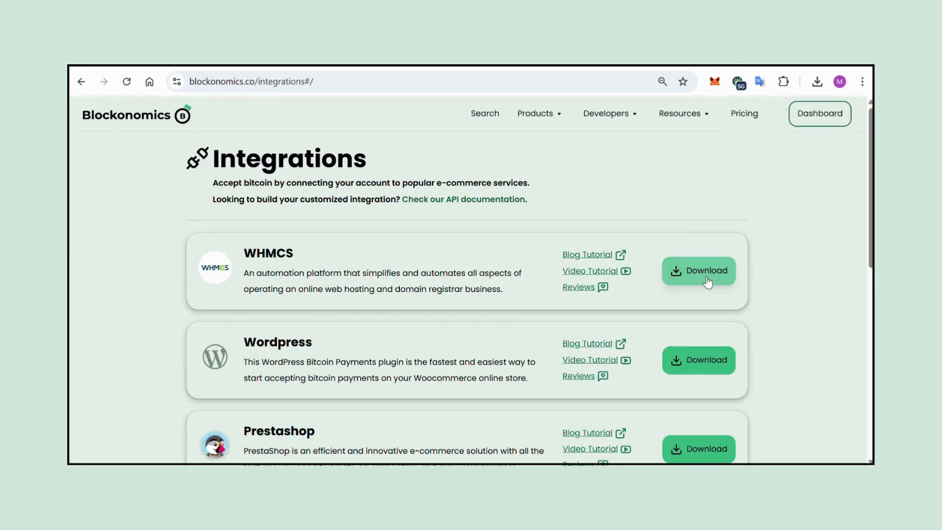
pyautogui.click(697, 273)
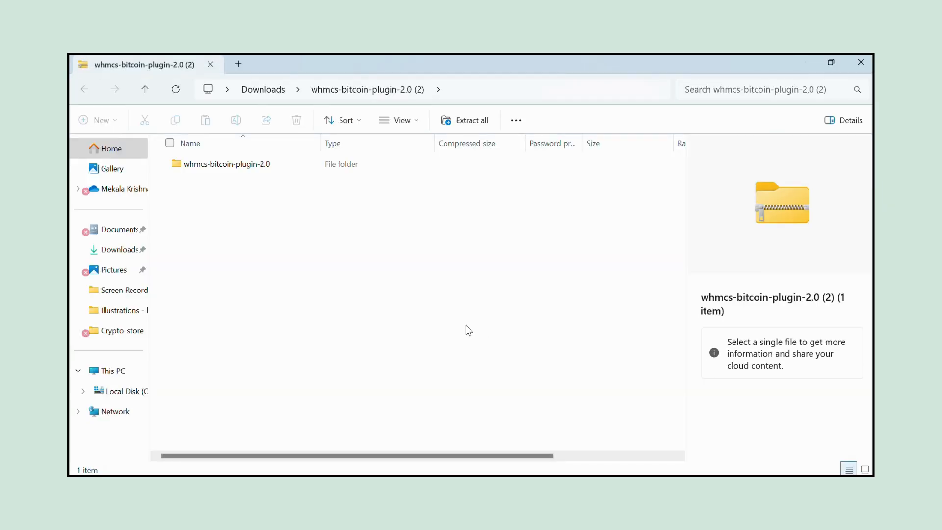
# - Extract the downloaded plugin archive and upload its modules folder to the server's /var/www/html directory
pyautogui.click(464, 123)
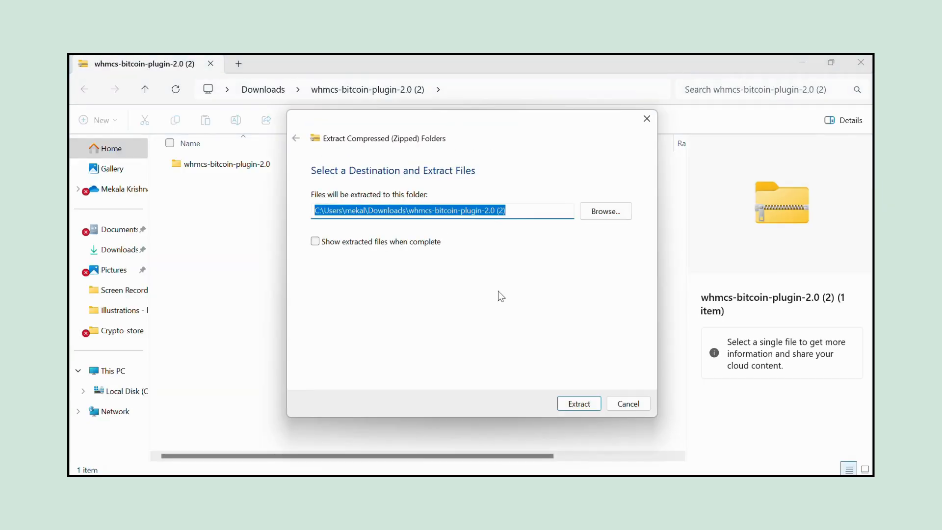
pyautogui.click(585, 404)
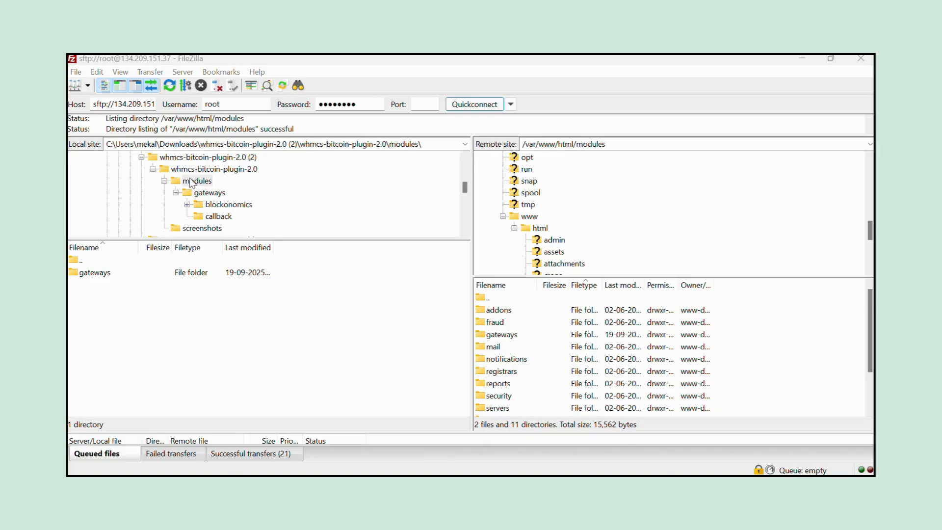
pyautogui.moveTo(190, 183); pyautogui.dragTo(537, 229)
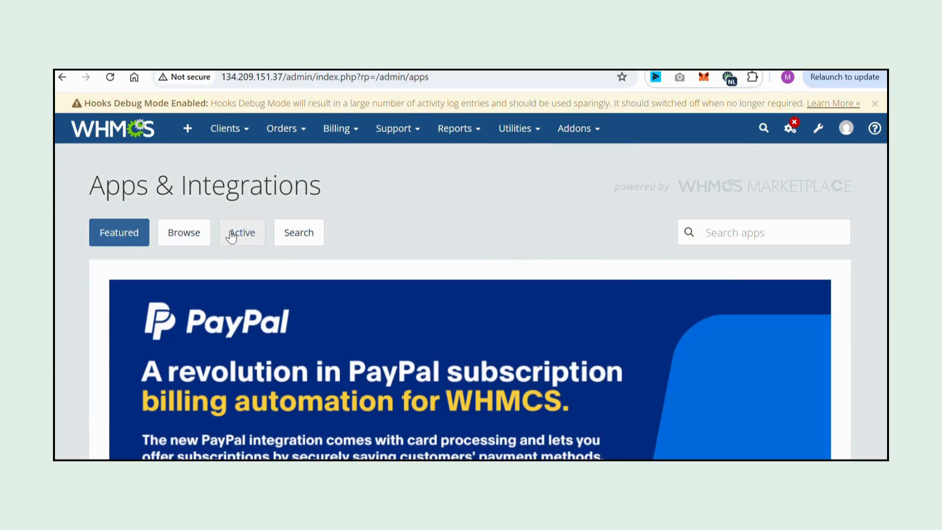
# - Search Apps & Integrations for blockonomics and activate the Blockonomics payment gateway
pyautogui.click(717, 226)
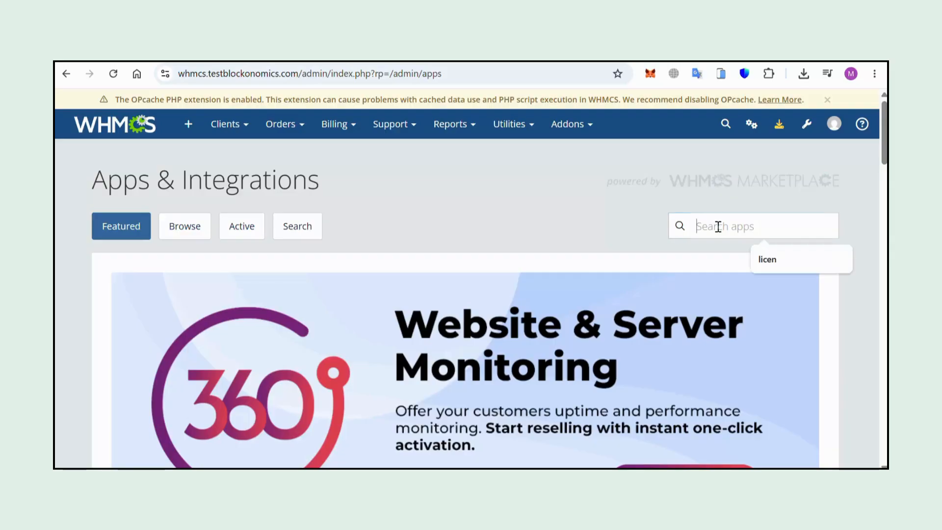
pyautogui.write('blockonomics')
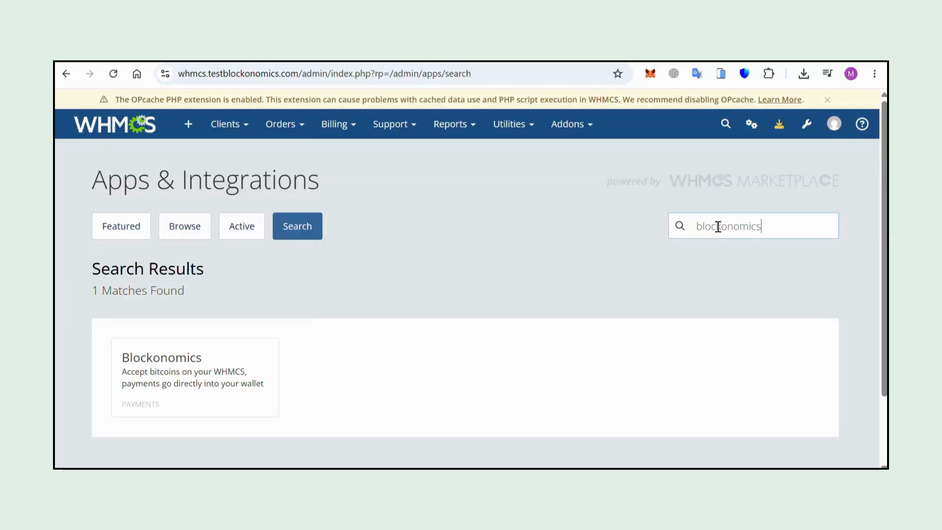
pyautogui.click(166, 392)
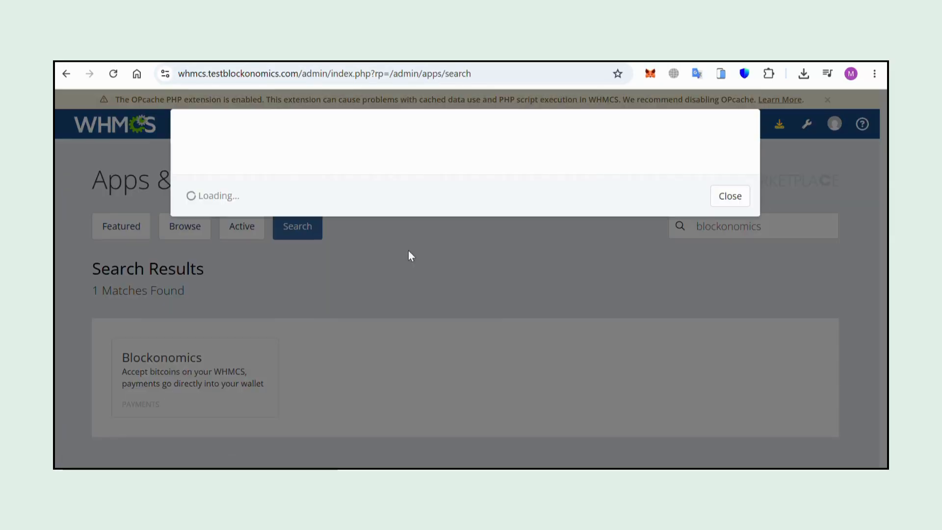
pyautogui.click(683, 347)
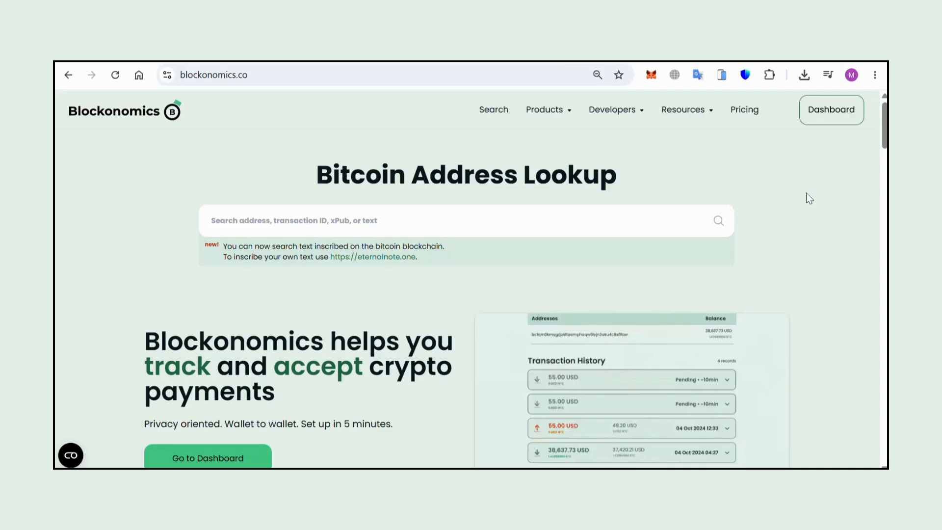
# - Copy the API key from the Blockonomics dashboard's Stores page and paste it into the gateway's API Key field
pyautogui.click(843, 120)
pyautogui.click(88, 216)
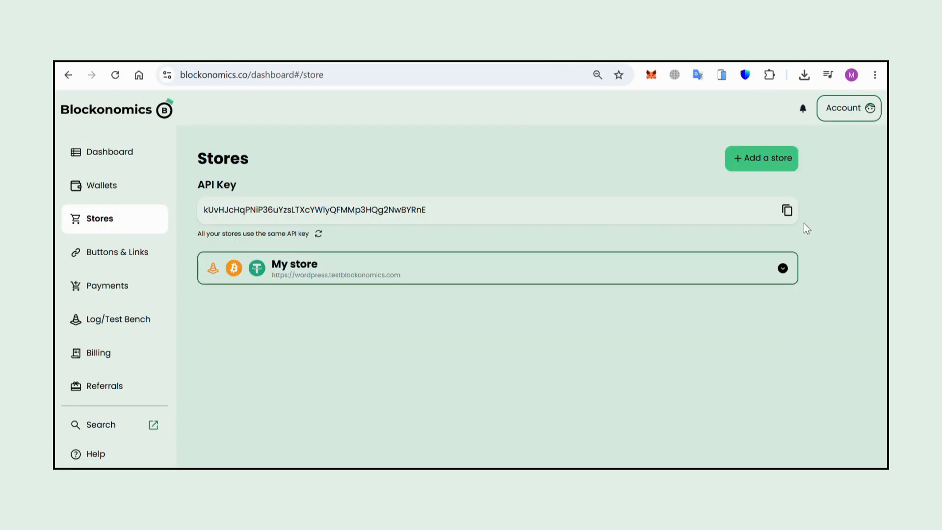
pyautogui.click(786, 211)
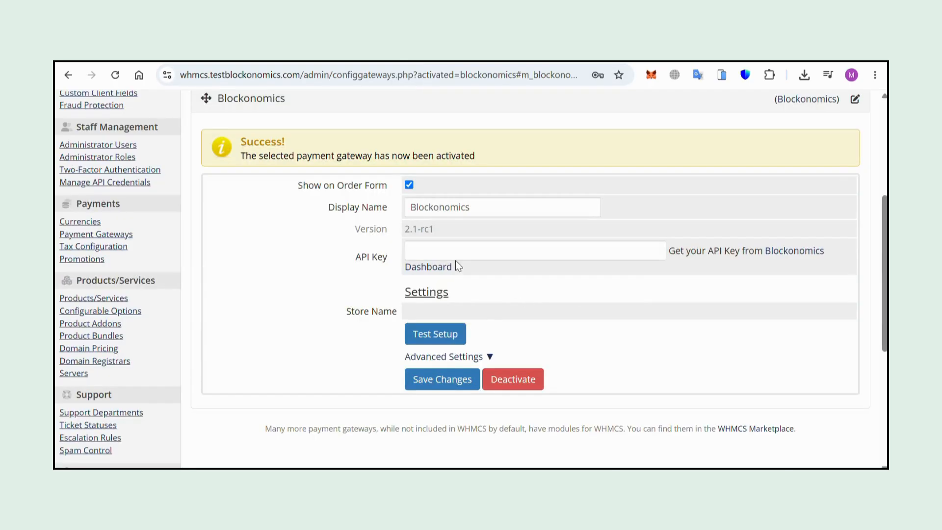
pyautogui.click(439, 250)
pyautogui.hotkey('ctrl', 'v')
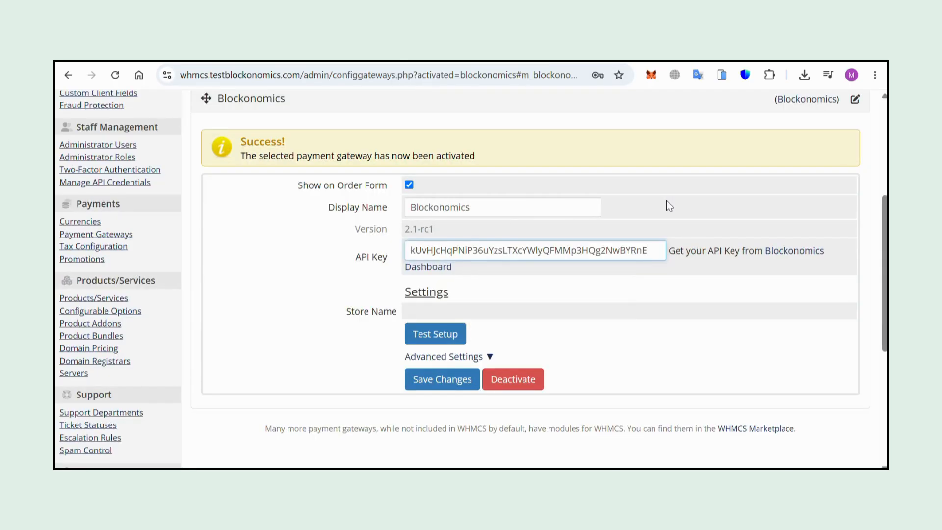
# - Expand the gateway's Advanced Settings and select the Callback URL
pyautogui.click(423, 336)
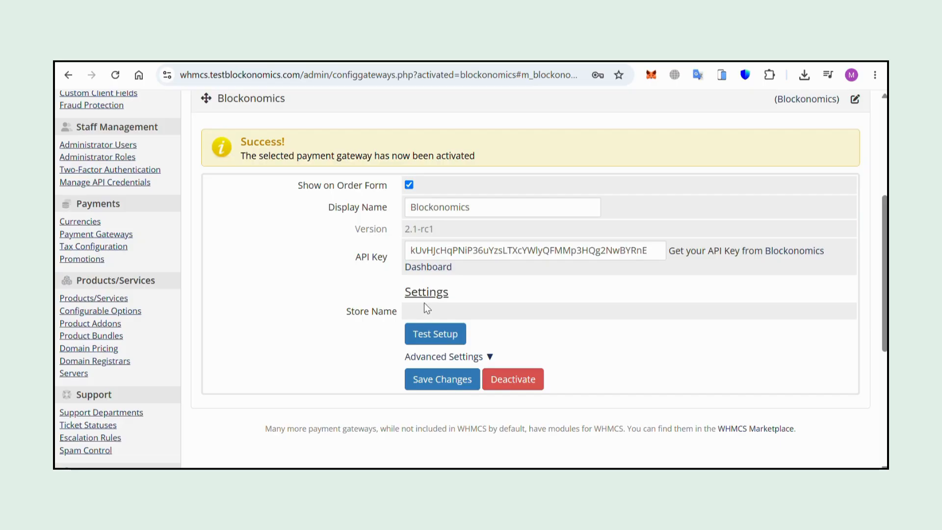
pyautogui.click(467, 358)
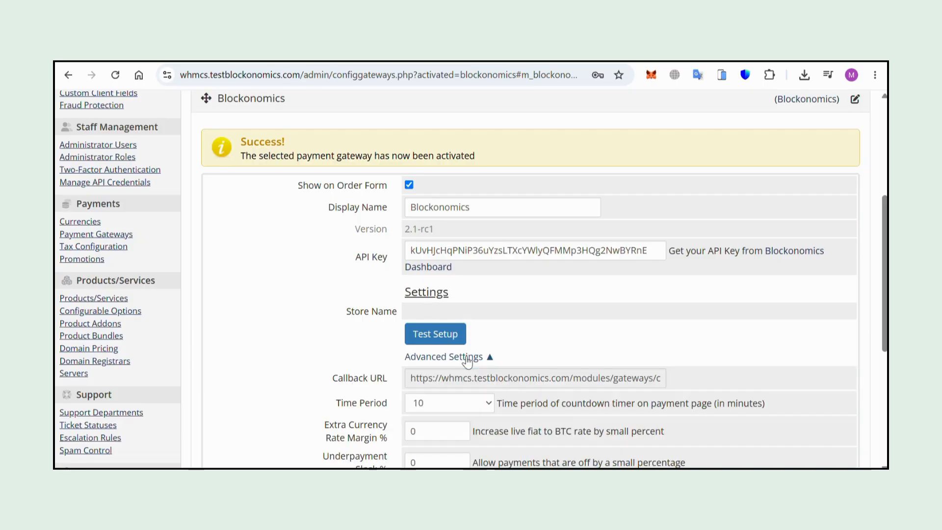
pyautogui.scroll(-2, 505, 305)
pyautogui.click(505, 305)
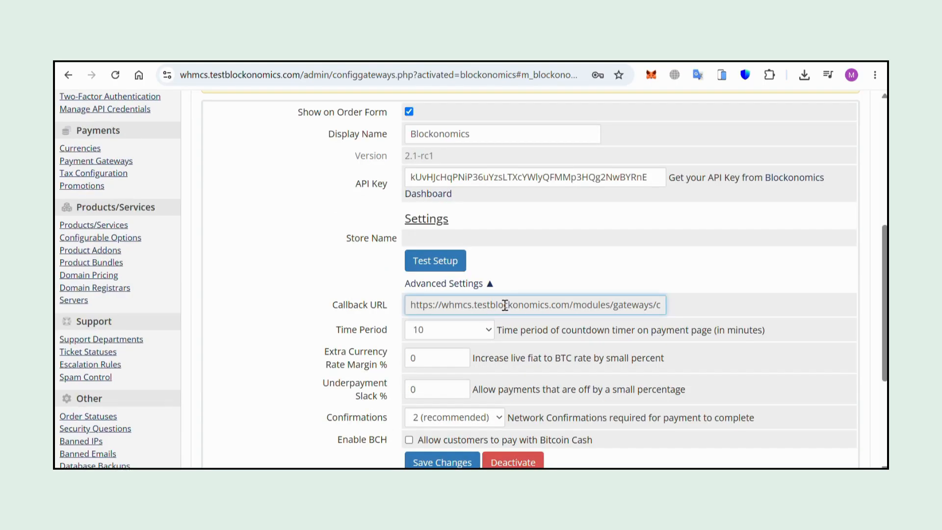
pyautogui.tripleClick(505, 306)
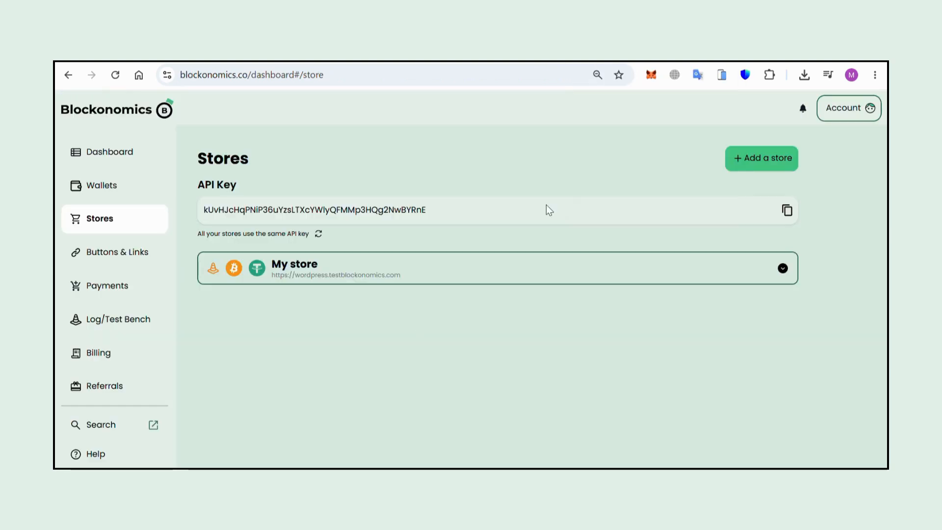
# - Start adding a new Blockonomics store and name it My WHMCS store
pyautogui.click(751, 158)
pyautogui.click(358, 322)
pyautogui.write('My')
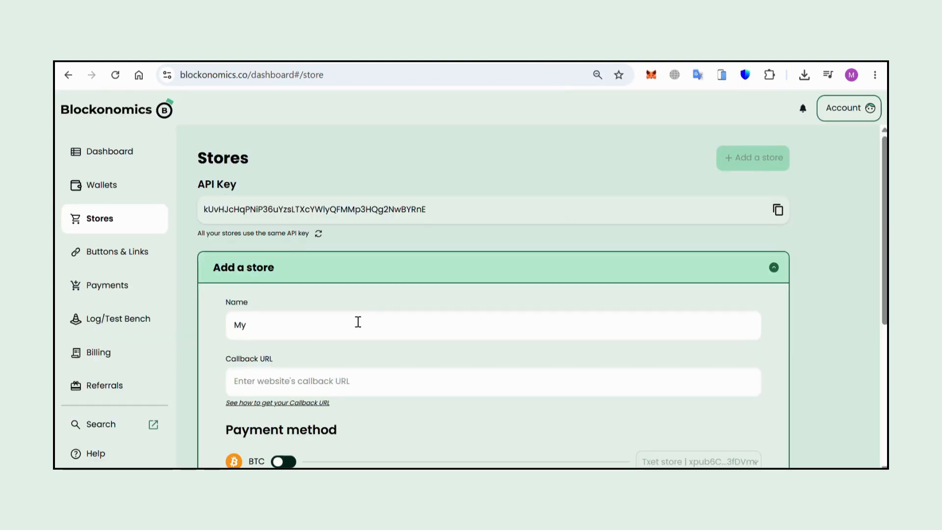
pyautogui.write(' WHM')
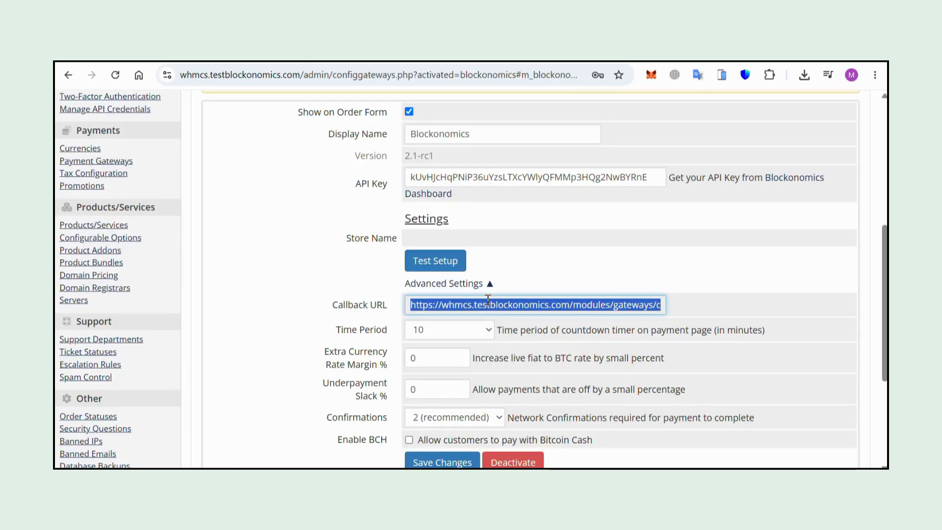
# - Copy the WHMCS gateway's Callback URL and paste it into the new store's Callback URL field
pyautogui.click(489, 300)
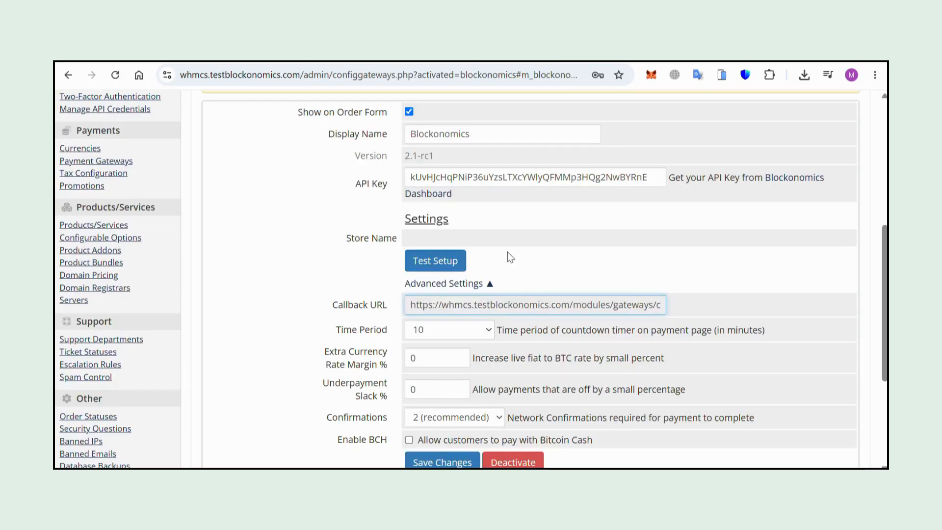
pyautogui.tripleClick(510, 305)
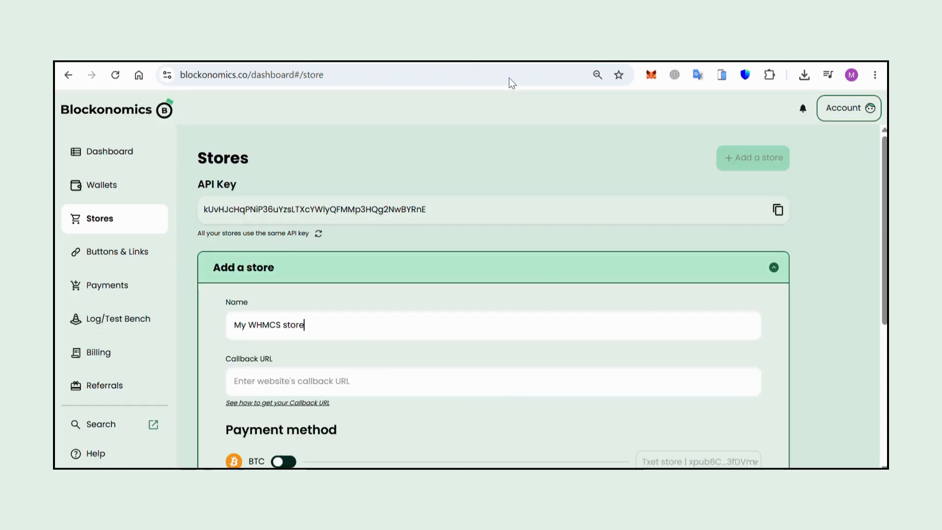
pyautogui.click(286, 382)
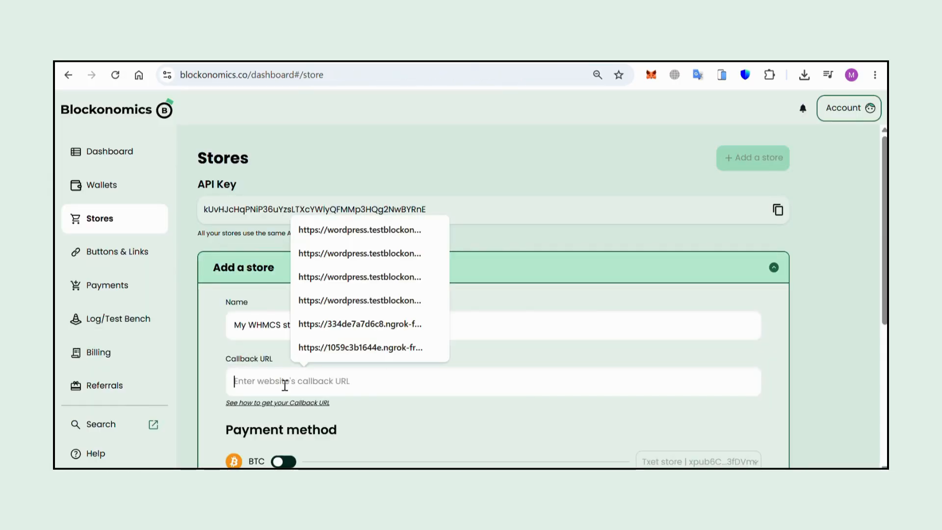
pyautogui.hotkey('ctrl', 'v')
# - Enable BTC payments for the store using the BTC wallet
pyautogui.scroll(-3, 640, 360)
pyautogui.click(284, 338)
pyautogui.click(713, 344)
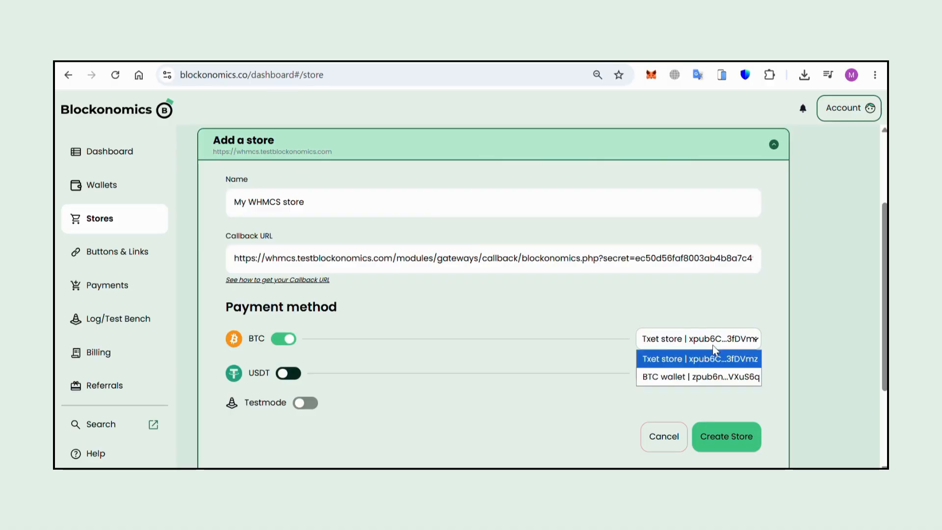
pyautogui.click(687, 379)
# - Enable USDT payments with the USDT wallet and create the store
pyautogui.click(278, 376)
pyautogui.click(644, 376)
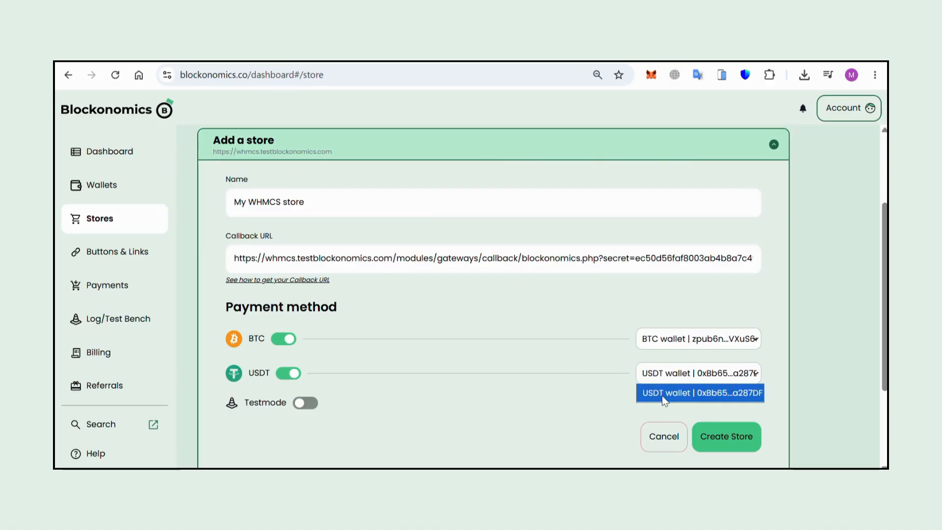
pyautogui.click(662, 396)
pyautogui.click(741, 444)
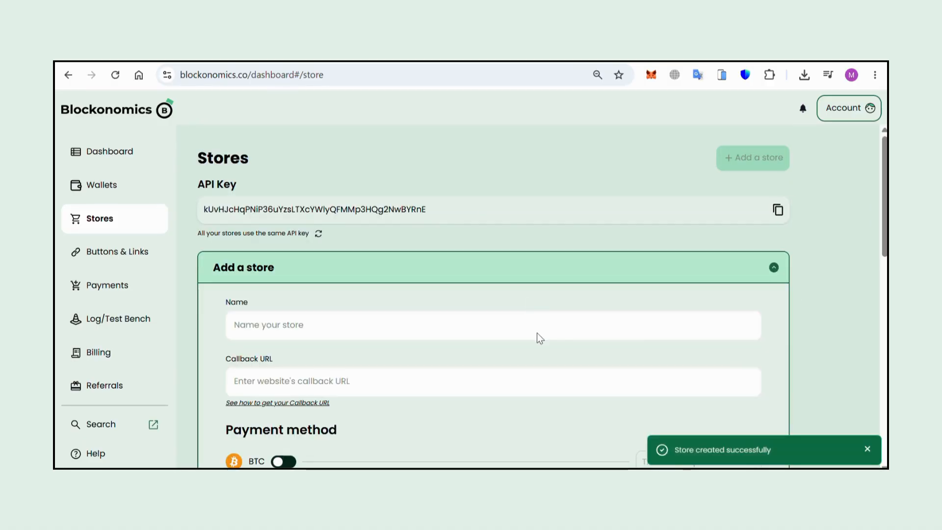
# - Review the newly created My WHMCS store's settings
pyautogui.scroll(-3, 700, 290)
pyautogui.scroll(-5, 700, 290)
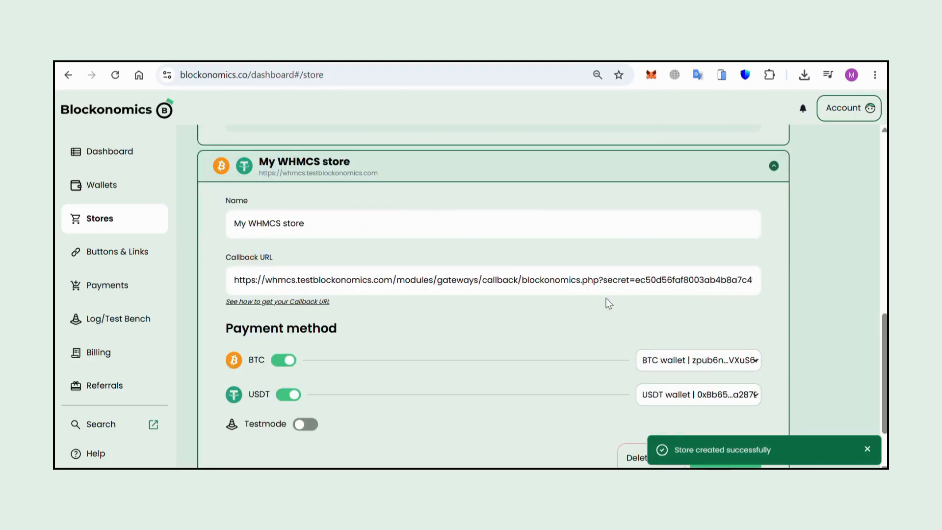
pyautogui.scroll(-1, 605, 284)
pyautogui.click(614, 52)
# - Allow customers to pay with Bitcoin Cash and save the gateway changes
pyautogui.scroll(-3, 354, 346)
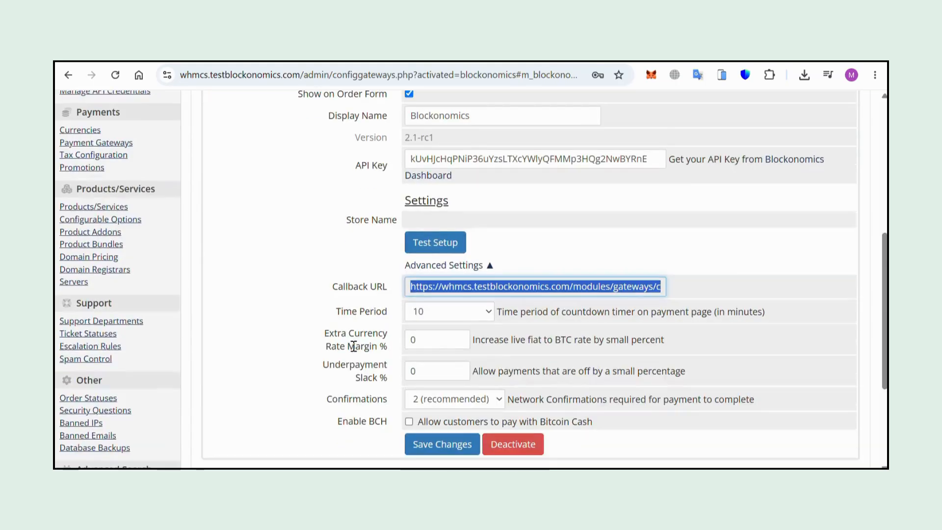
pyautogui.click(415, 382)
pyautogui.click(415, 381)
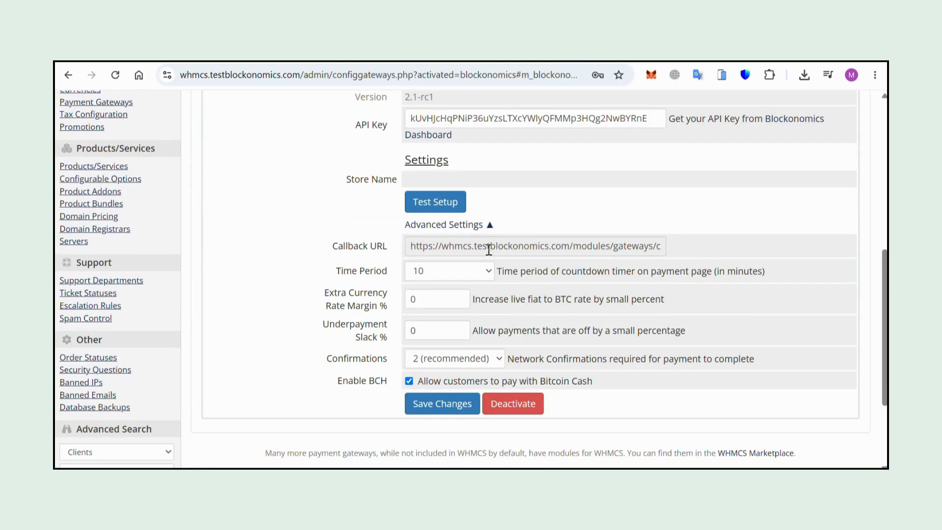
pyautogui.click(443, 406)
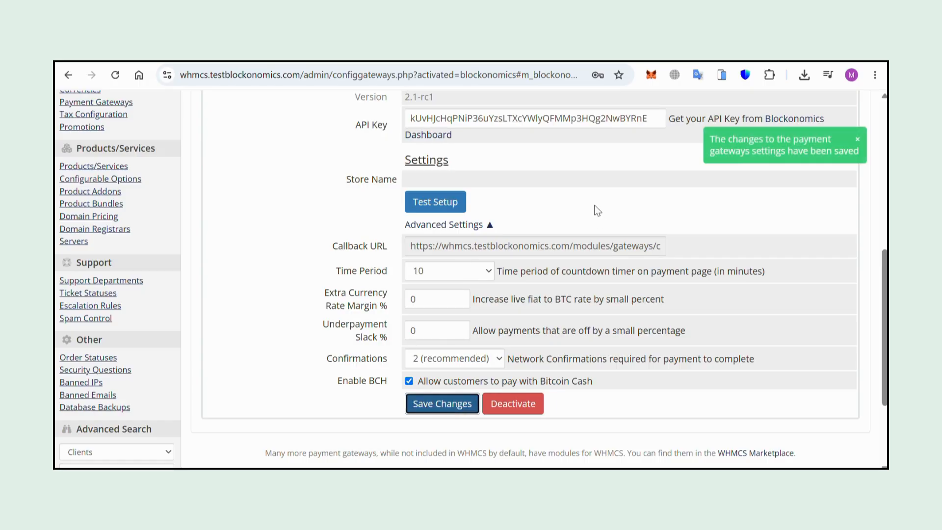
# - Run the gateway's Test Setup and save the settings again
pyautogui.click(435, 205)
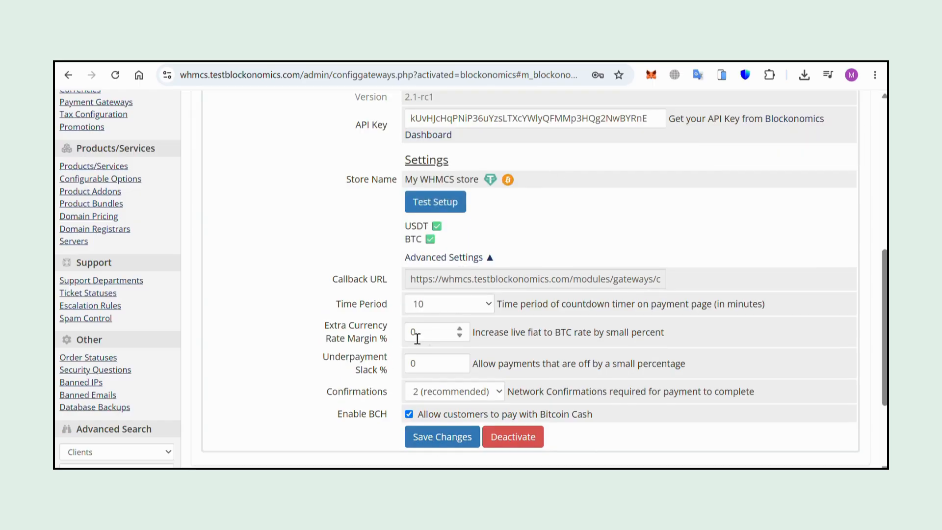
pyautogui.click(442, 437)
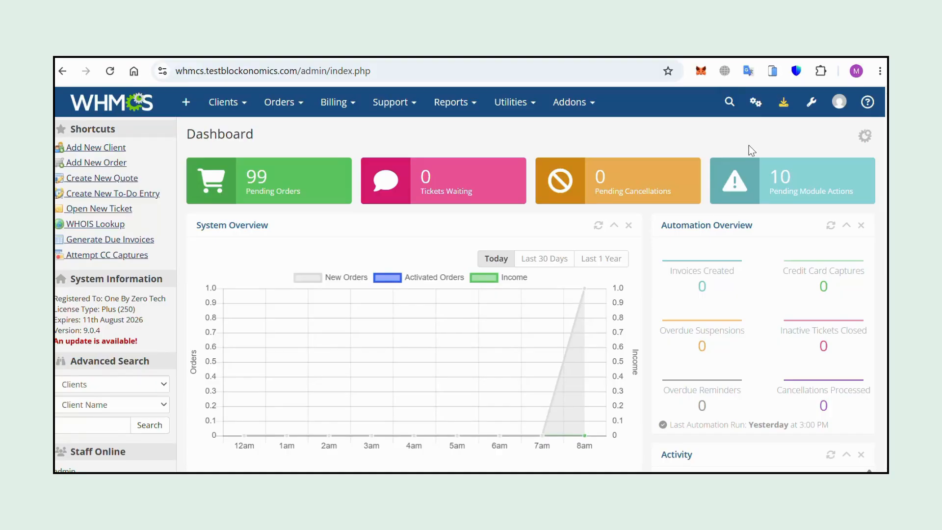
# - Add a cPanel server with hostname iptv.yourdomain.com and the account credentials, then test the connection
pyautogui.click(812, 103)
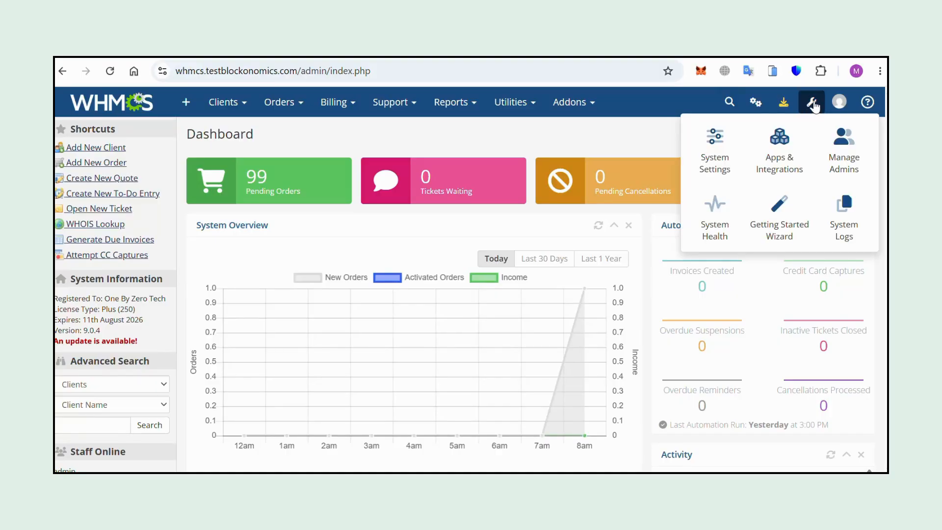
pyautogui.click(714, 147)
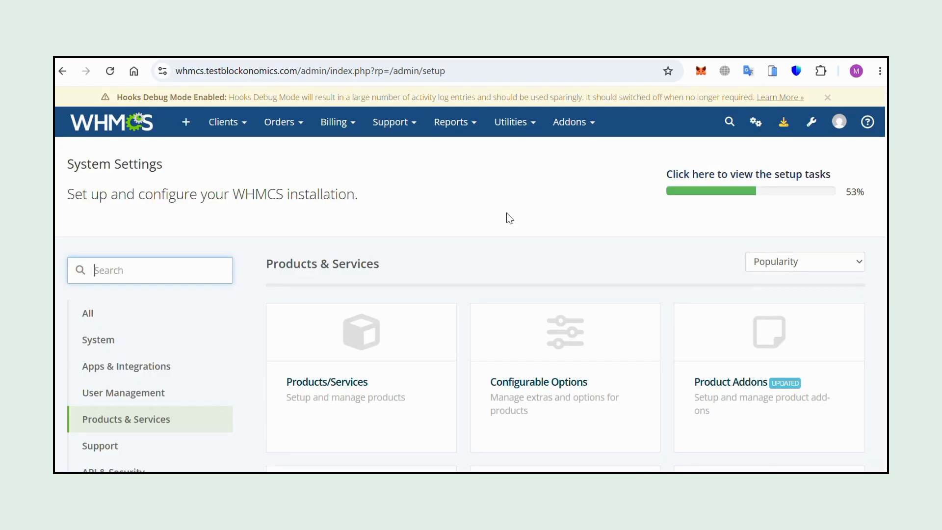
pyautogui.click(157, 419)
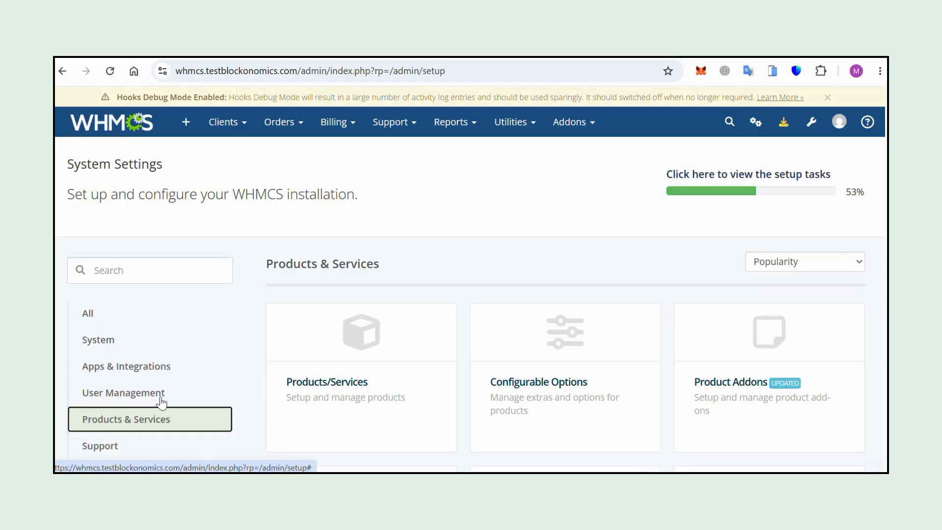
pyautogui.scroll(-2, 379, 256)
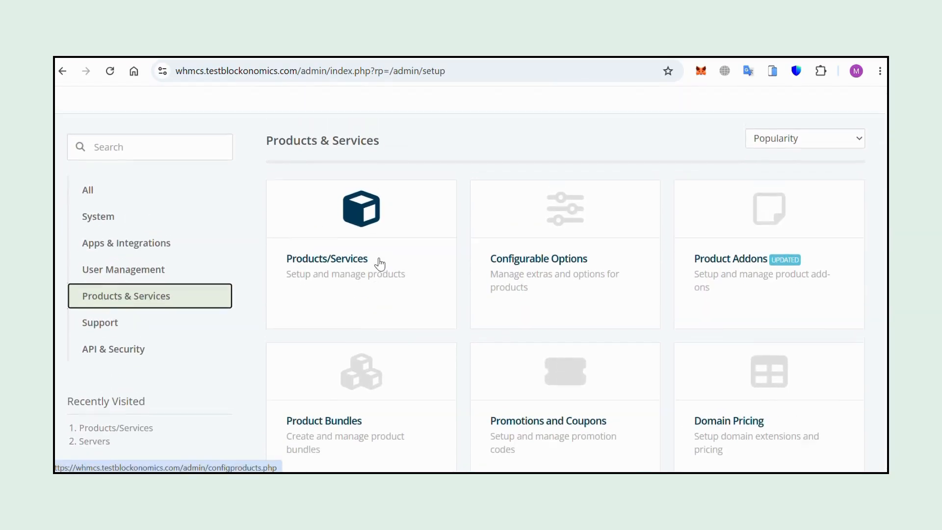
pyautogui.scroll(-5, 545, 408)
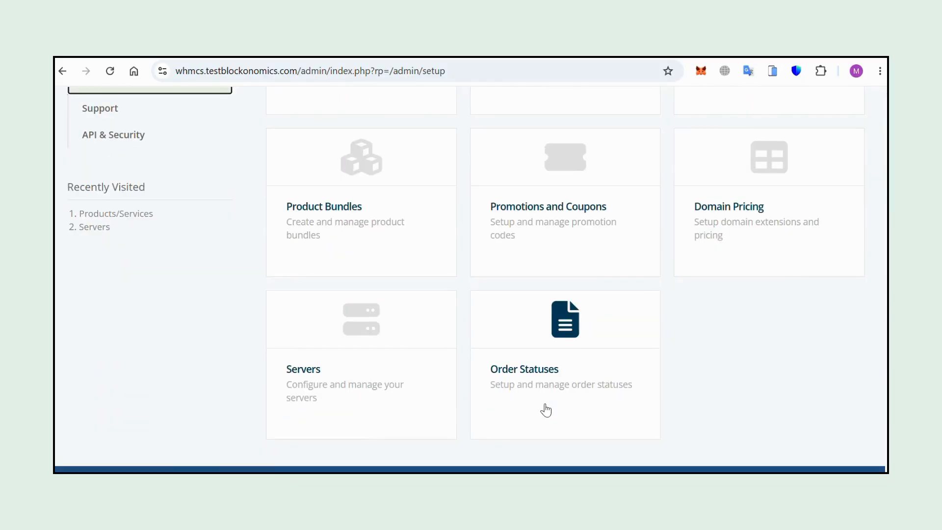
pyautogui.click(368, 341)
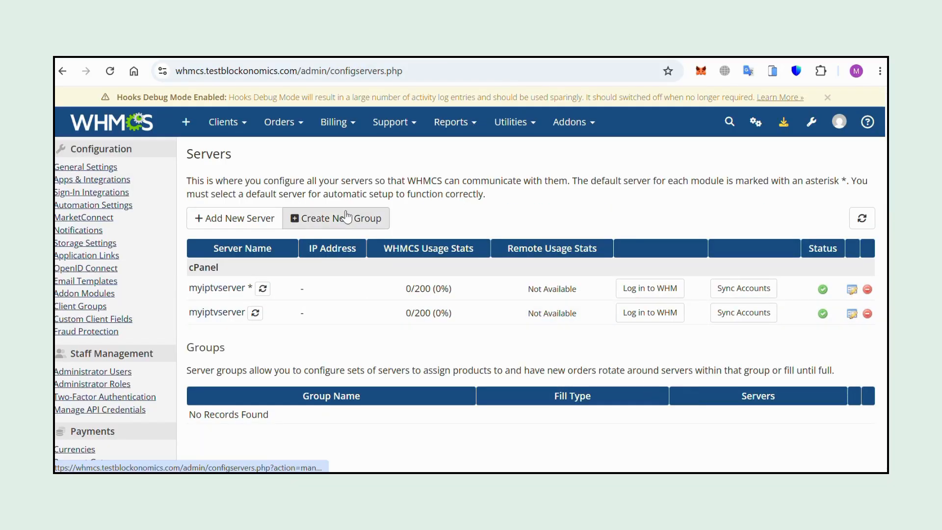
pyautogui.click(254, 215)
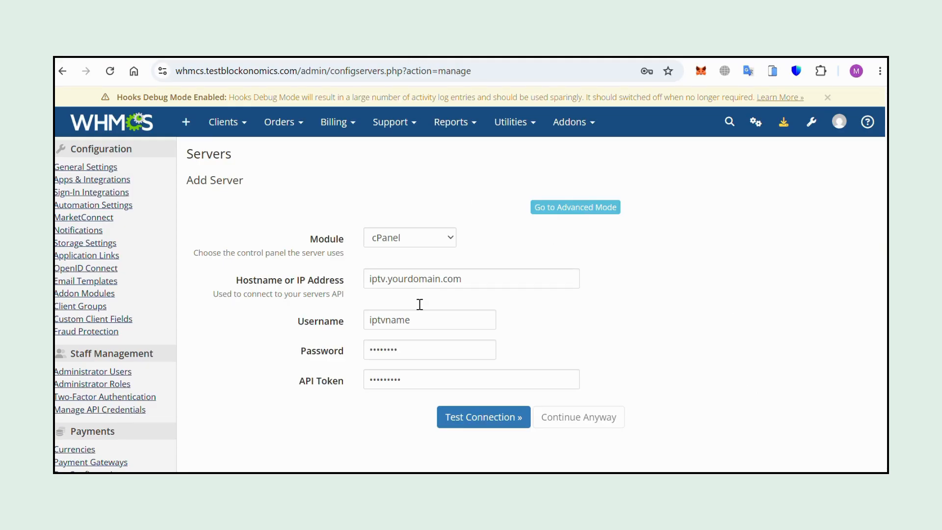
pyautogui.click(413, 239)
pyautogui.click(413, 255)
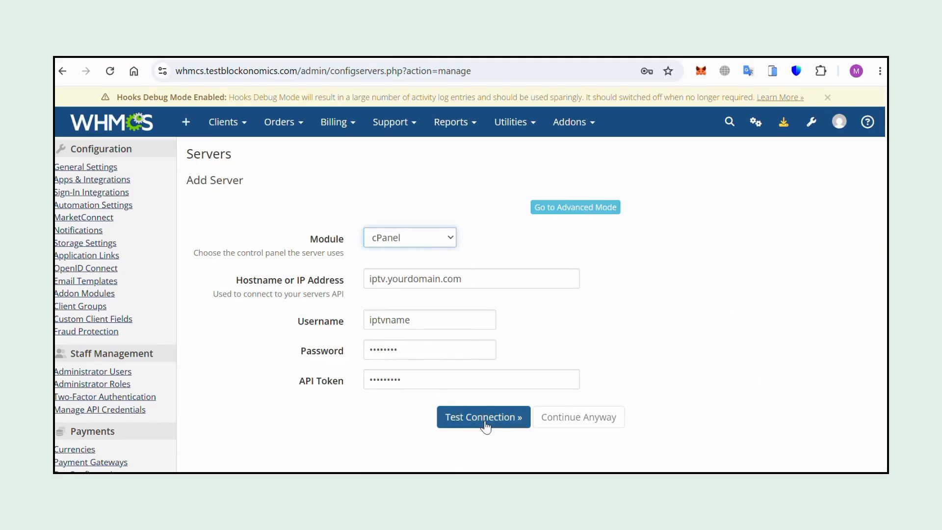
pyautogui.click(563, 409)
pyautogui.click(526, 416)
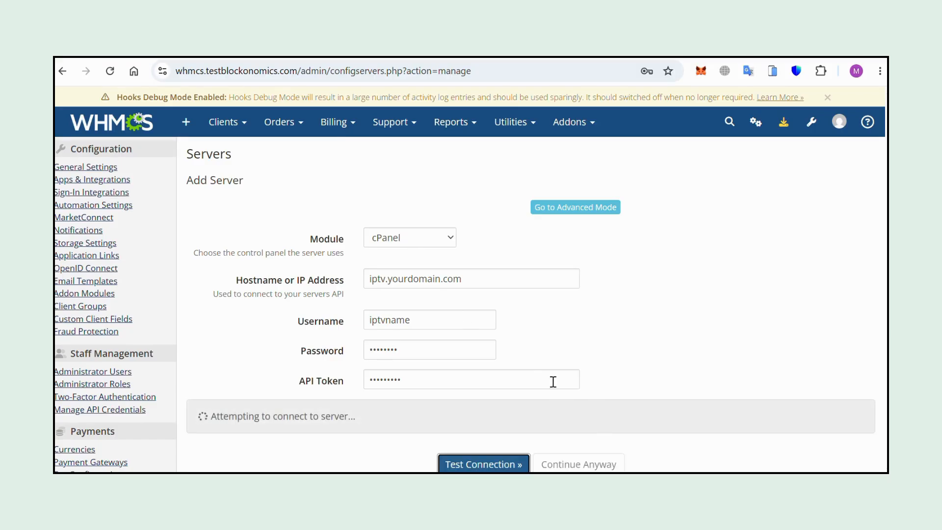
pyautogui.scroll(-2, 564, 393)
pyautogui.scroll(2, 523, 270)
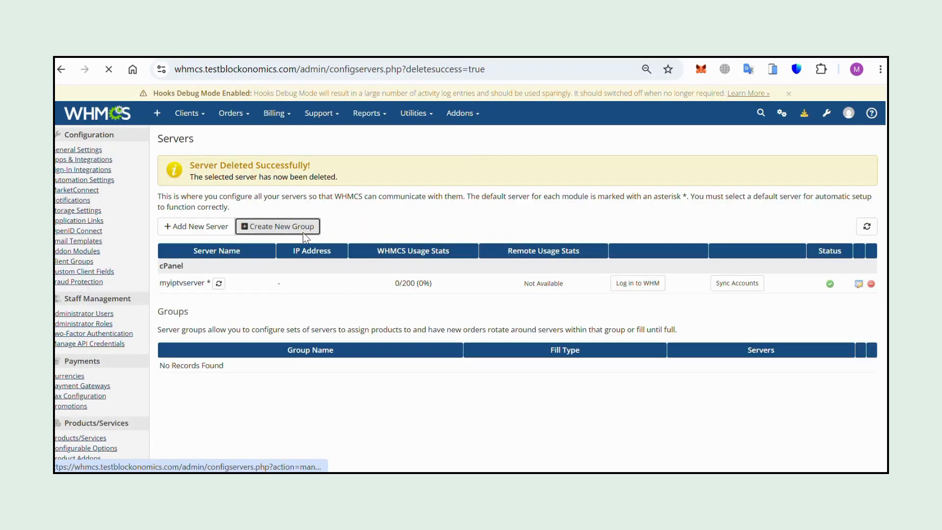
# - Create a server group named IPTV Servers containing myiptvserver and save it
pyautogui.click(294, 224)
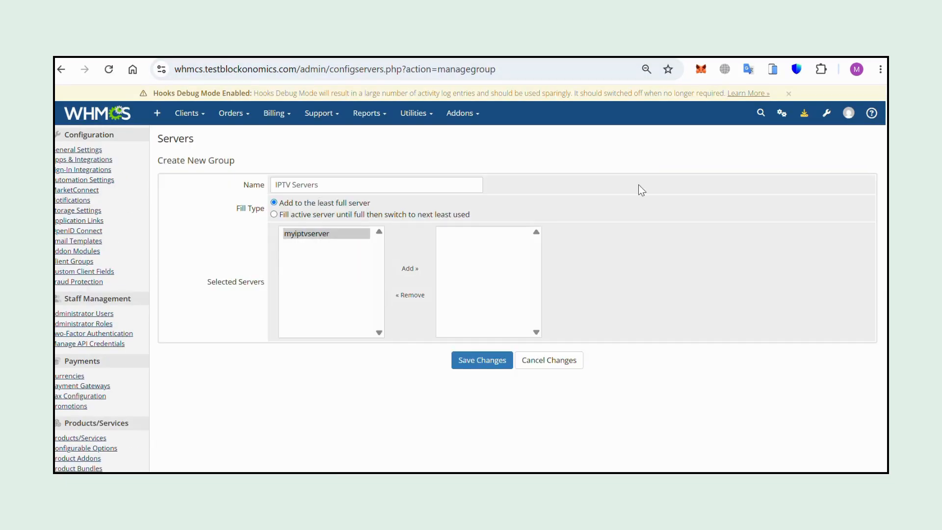
pyautogui.click(333, 232)
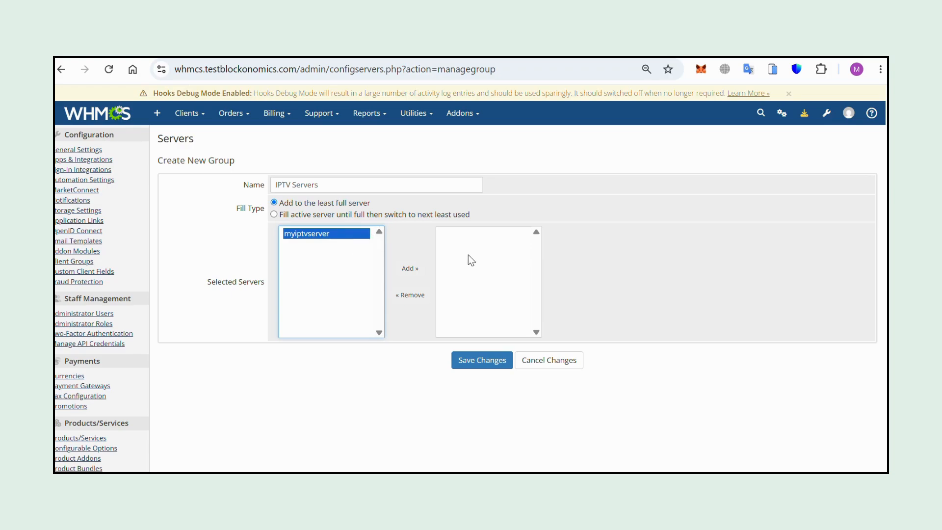
pyautogui.click(410, 268)
pyautogui.click(488, 362)
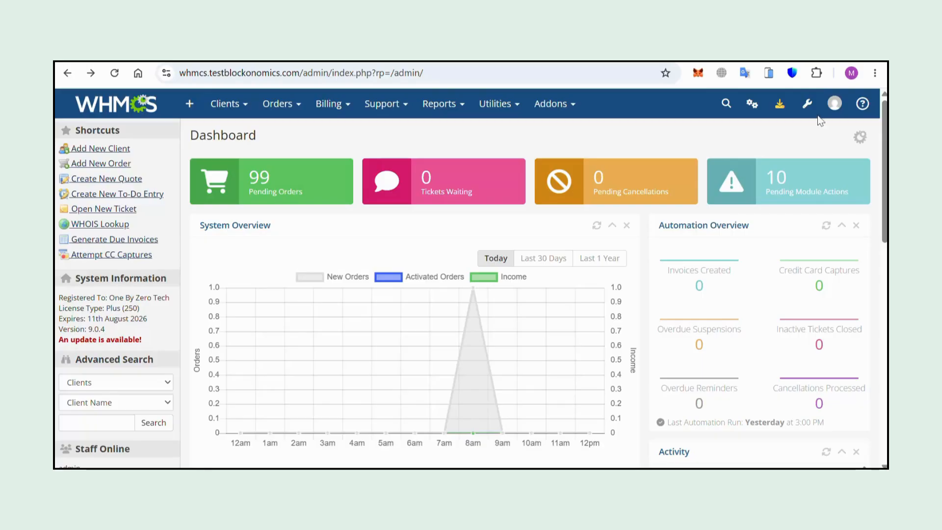
# - Create a product group named IPTV Subscriptions 2026 using the Legacy Modern order form template
pyautogui.click(807, 103)
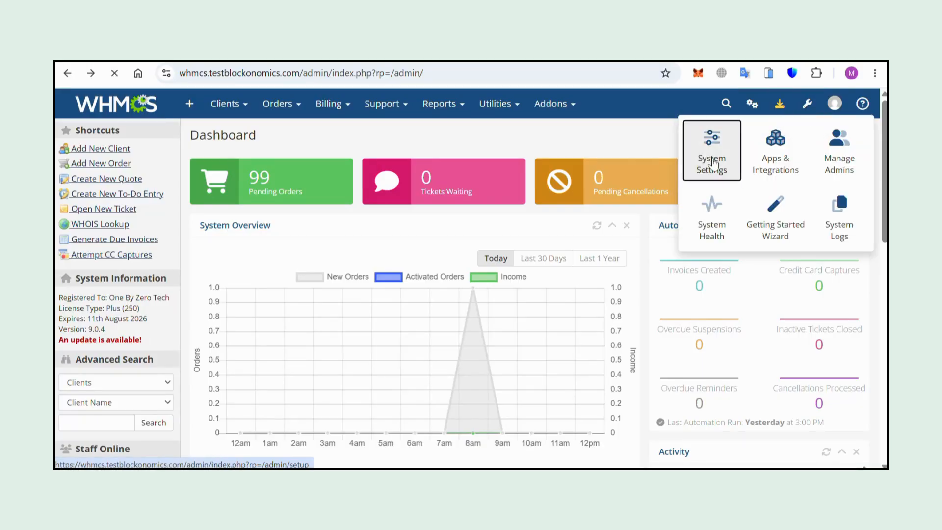
pyautogui.click(712, 162)
pyautogui.click(387, 358)
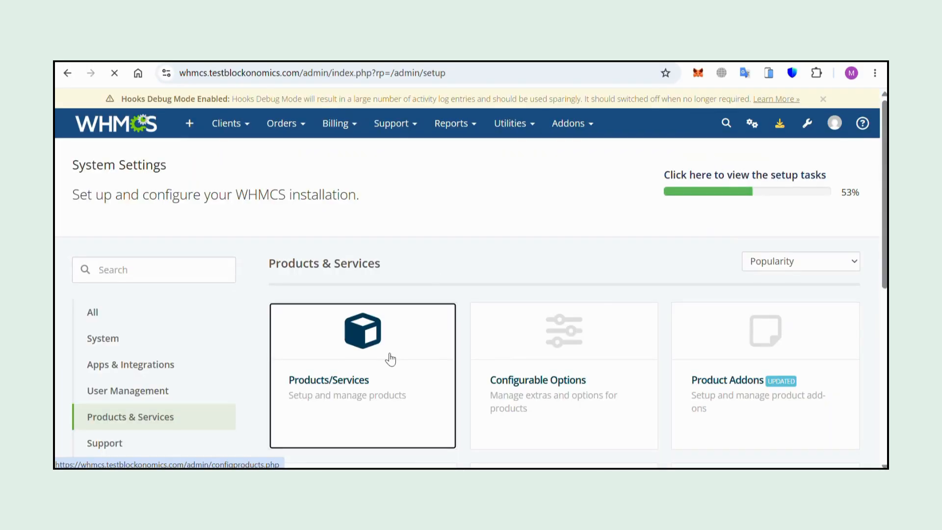
pyautogui.click(269, 227)
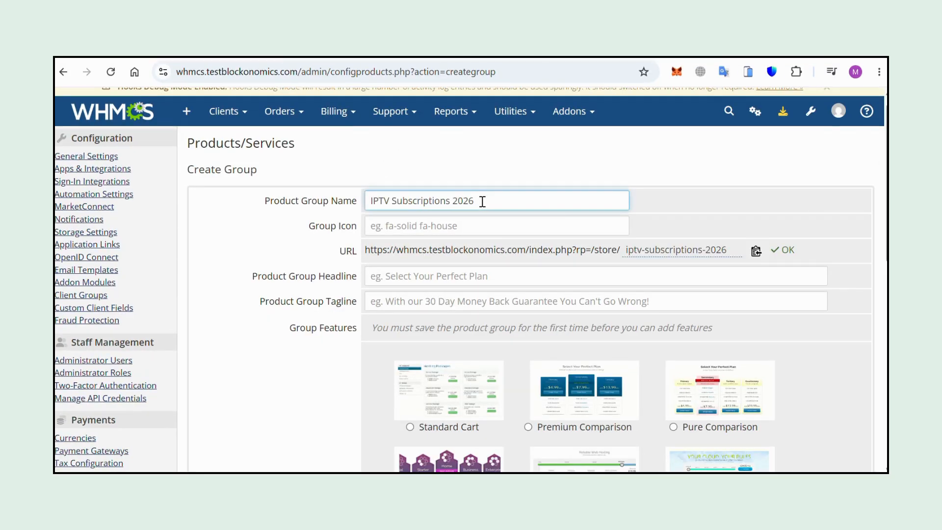
pyautogui.scroll(-4, 367, 160)
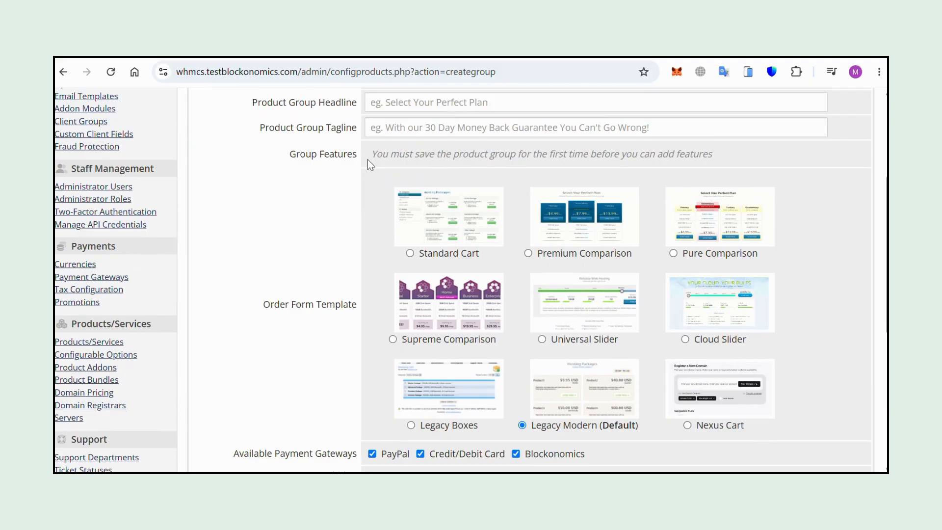
pyautogui.click(528, 226)
pyautogui.scroll(-2, 533, 240)
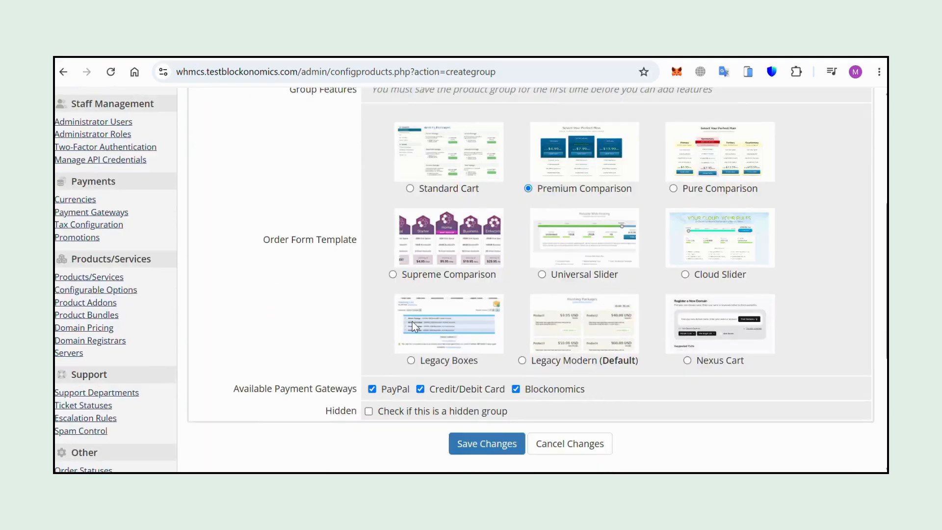
pyautogui.click(523, 314)
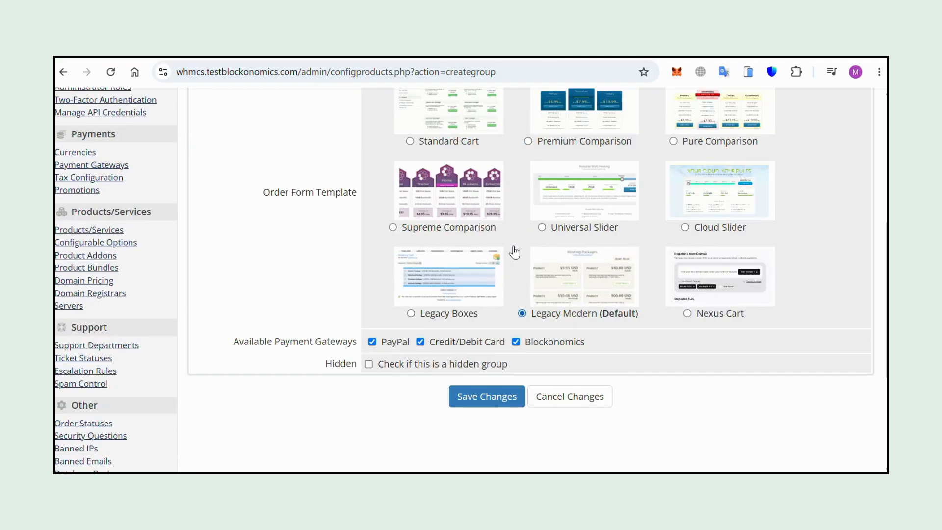
pyautogui.click(501, 400)
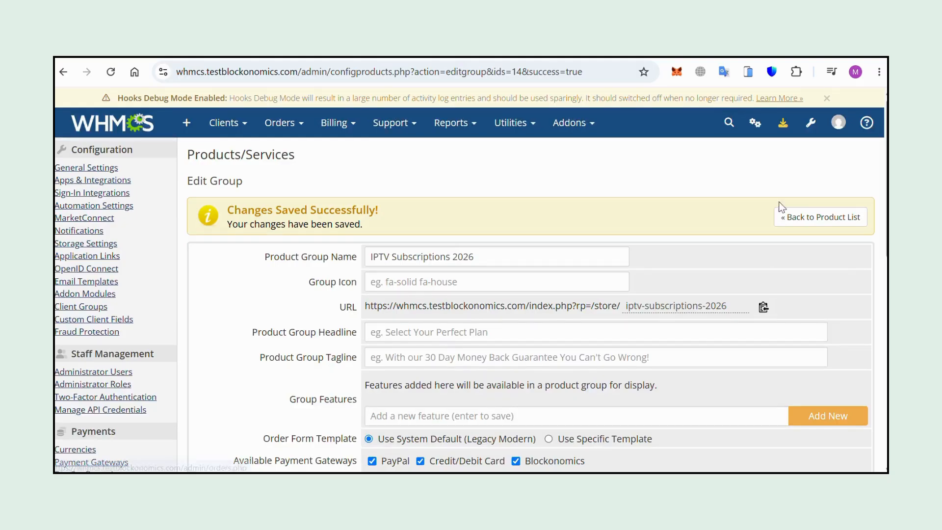
# - Start a new product of type Other named 1-Month IPTV Access in the IPTV Subscriptions 2026 group
pyautogui.click(821, 217)
pyautogui.click(369, 225)
pyautogui.scroll(-3, 680, 351)
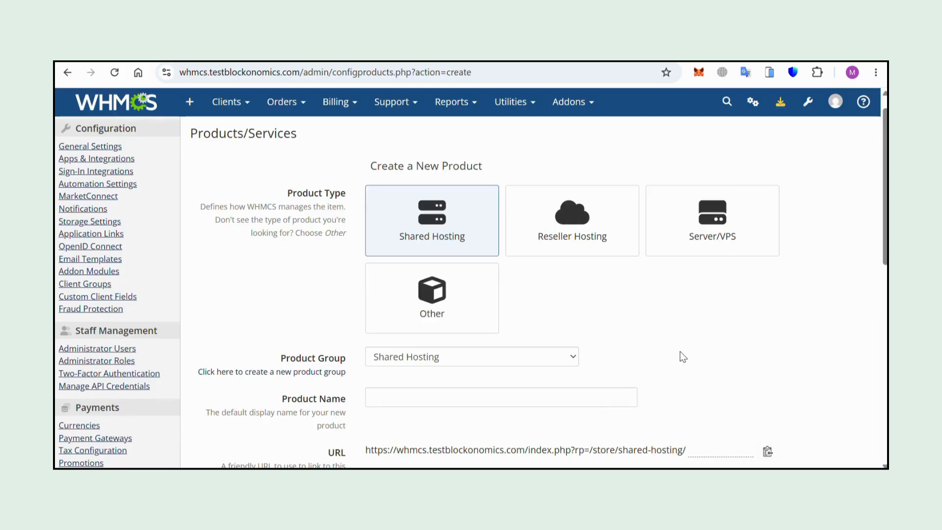
pyautogui.scroll(2, 402, 270)
pyautogui.click(402, 270)
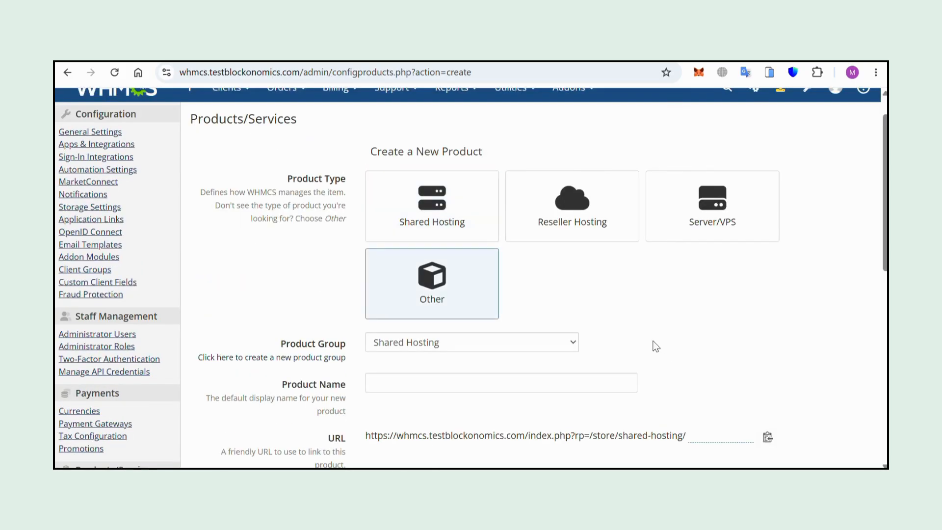
pyautogui.scroll(-1, 656, 346)
pyautogui.click(558, 297)
pyautogui.click(511, 280)
pyautogui.scroll(-2, 676, 291)
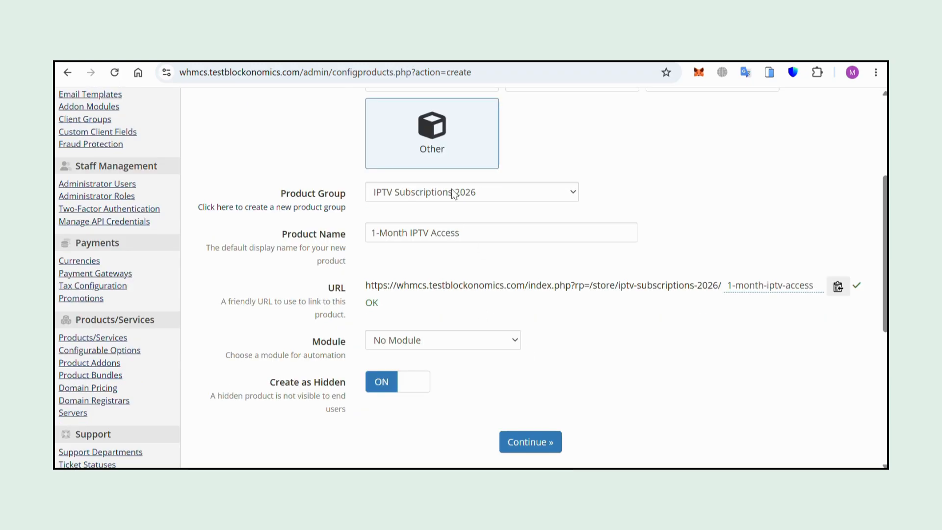
pyautogui.scroll(-1, 476, 275)
# - Choose the cPanel module for the product, create it as hidden, and save its details
pyautogui.click(457, 339)
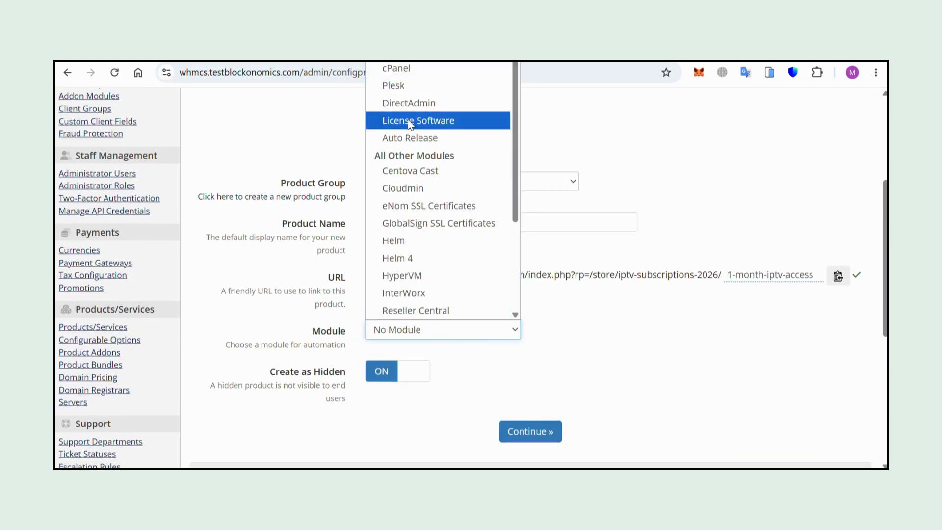
pyautogui.click(379, 69)
pyautogui.click(524, 444)
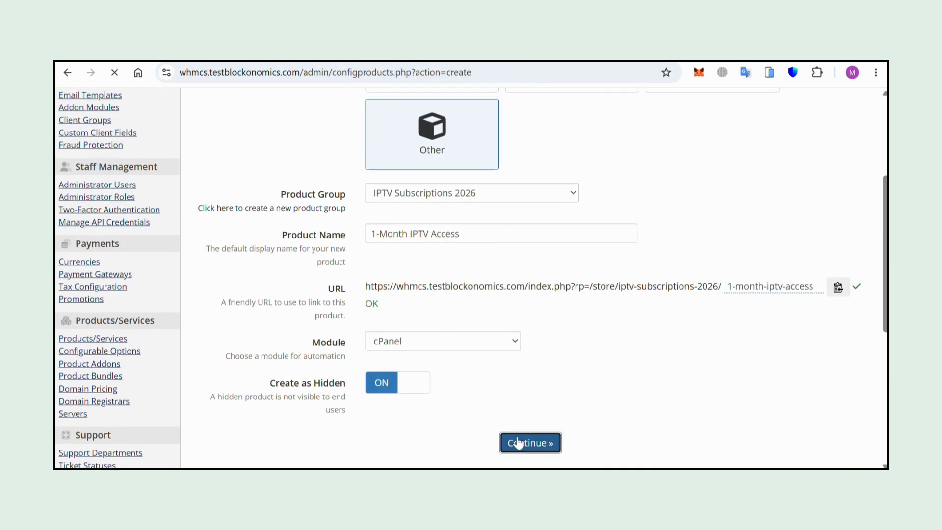
pyautogui.scroll(-15, 488, 371)
pyautogui.scroll(2, 491, 372)
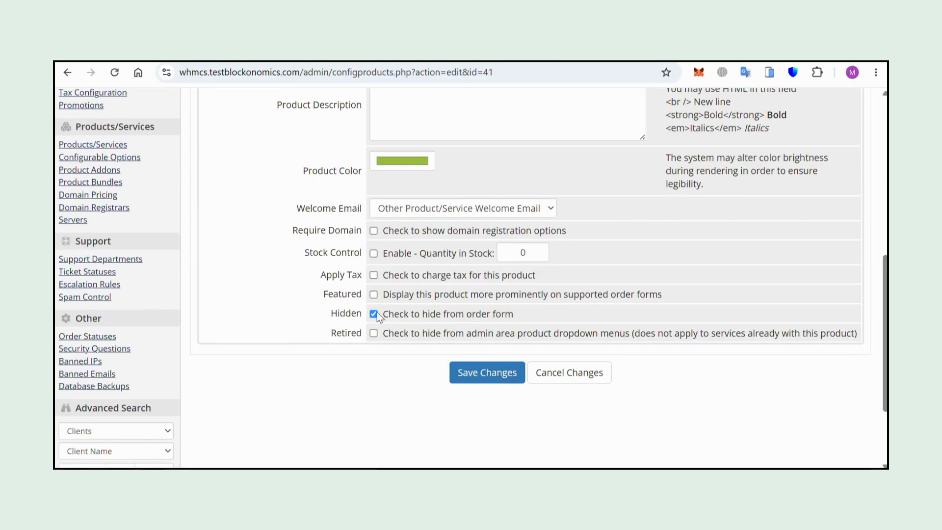
pyautogui.click(509, 373)
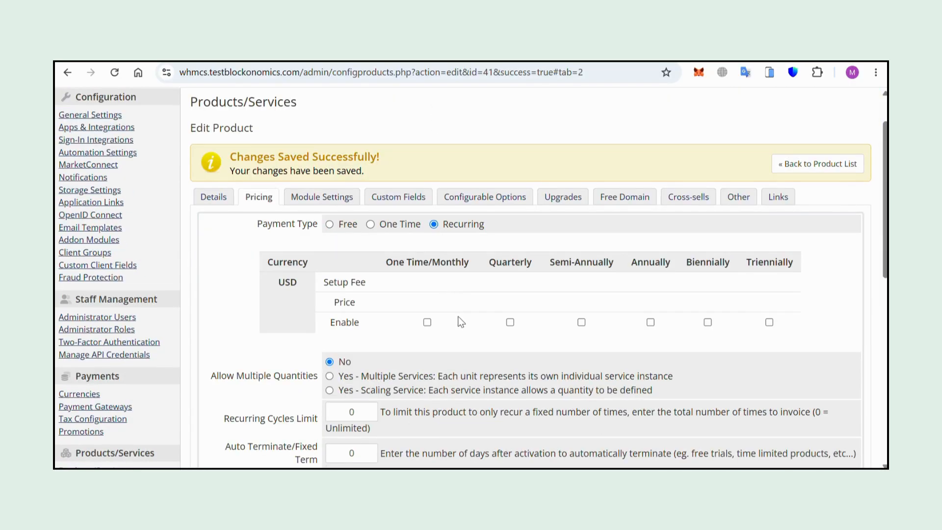
# - Set the product's monthly price to 15.00 USD and save the pricing
pyautogui.click(427, 322)
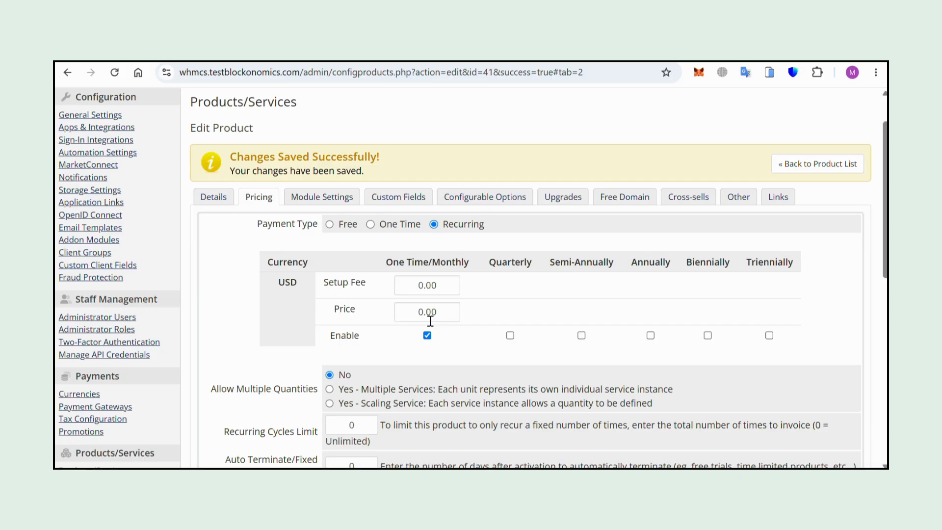
pyautogui.click(425, 312)
pyautogui.write('1')
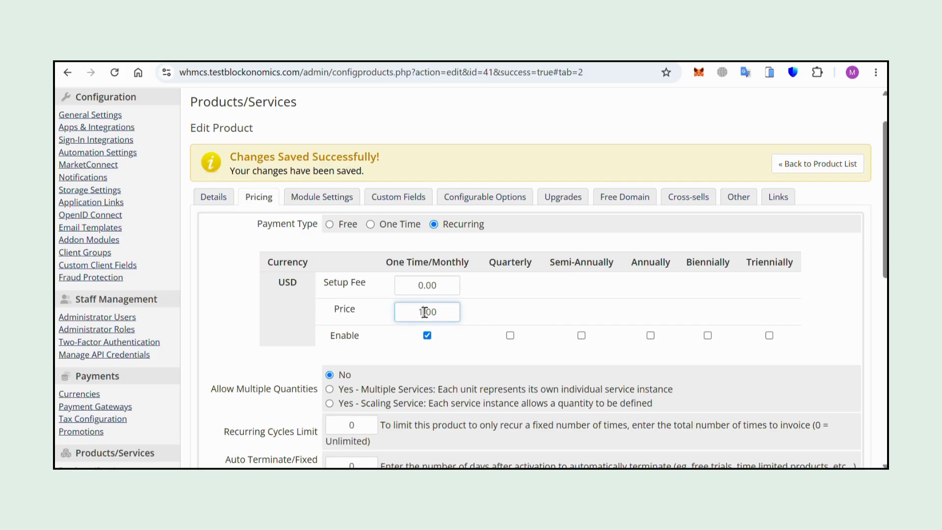
pyautogui.write('5')
pyautogui.scroll(-2, 865, 288)
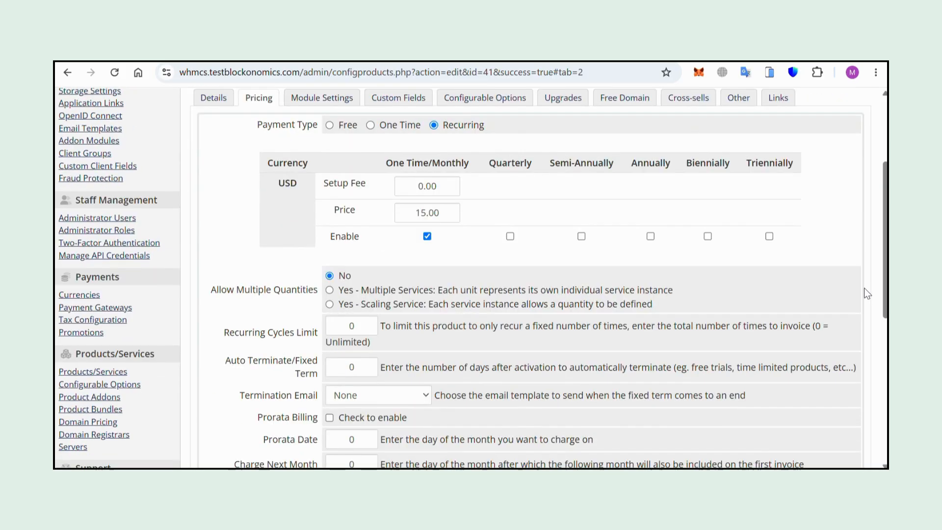
pyautogui.scroll(-2, 865, 288)
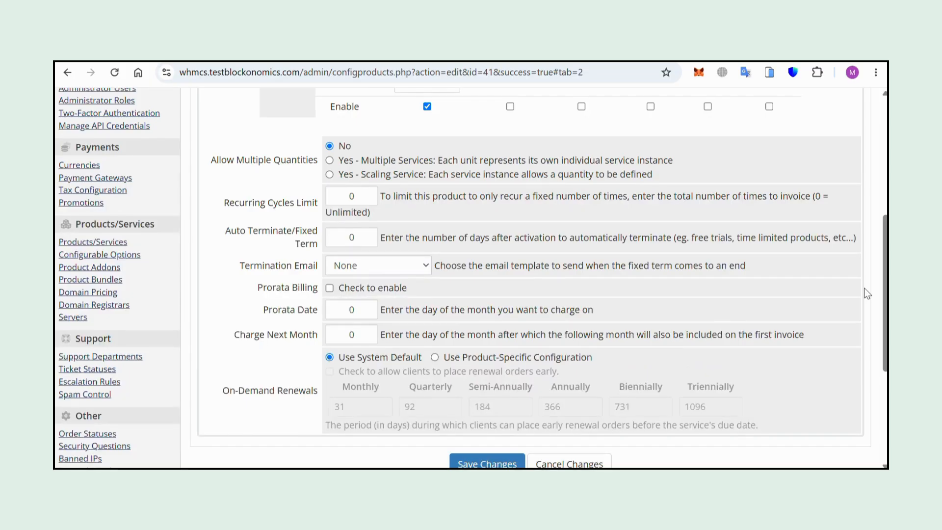
pyautogui.scroll(-4, 690, 230)
pyautogui.scroll(4, 362, 99)
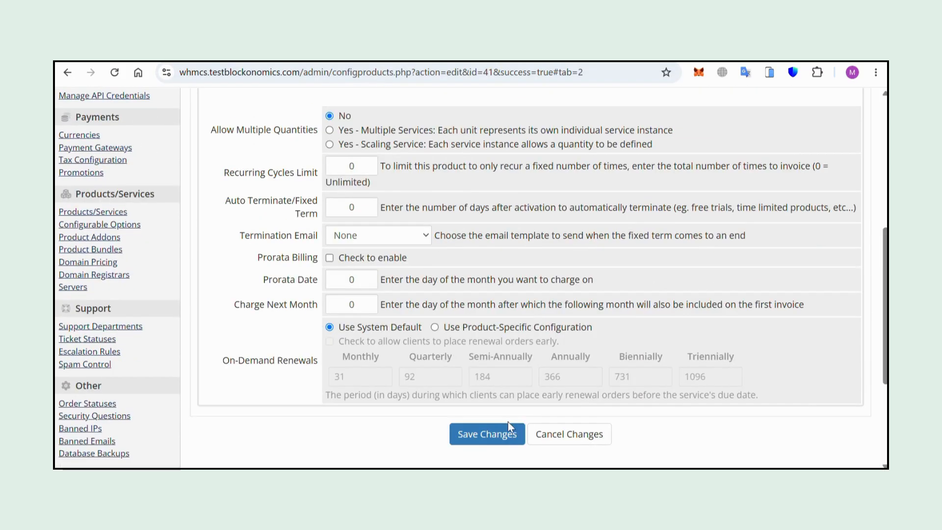
pyautogui.click(486, 438)
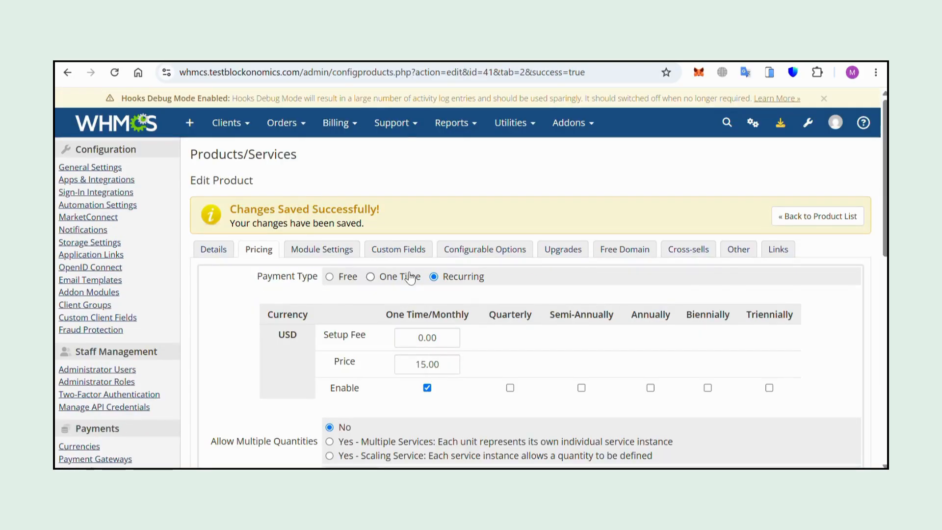
# - Set the product's module to cPanel and its server group to IPTV Servers
pyautogui.click(248, 249)
pyautogui.click(388, 209)
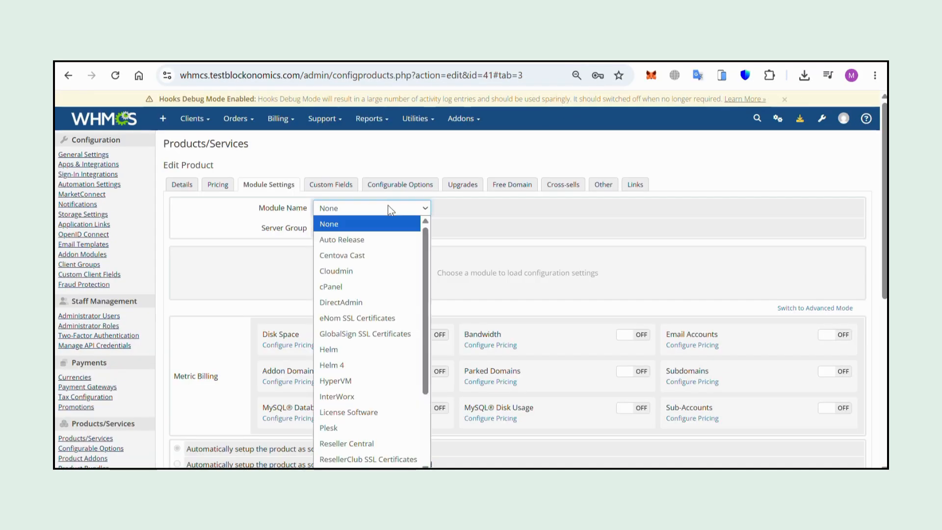
pyautogui.click(331, 286)
pyautogui.click(368, 227)
pyautogui.click(373, 257)
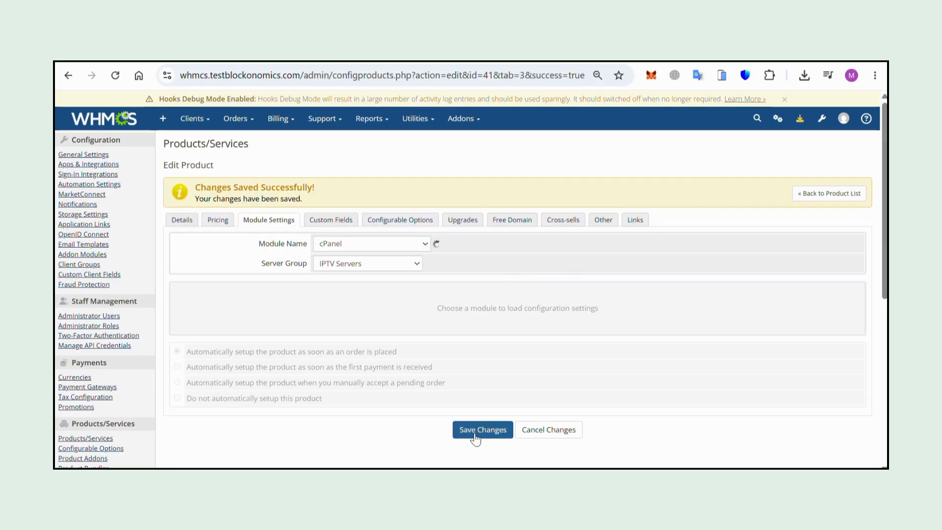
# - Save the module settings and add a Text Box custom field named MAC Address to the product
pyautogui.click(476, 437)
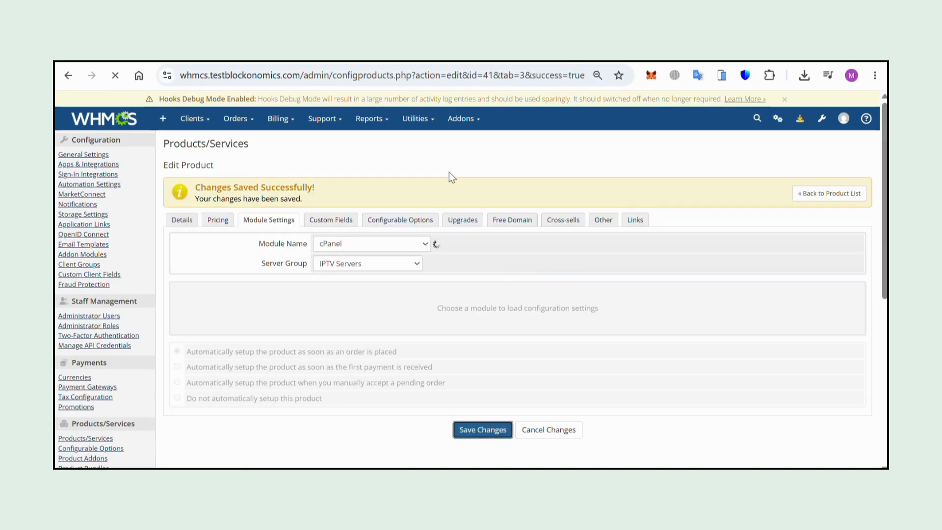
pyautogui.click(331, 220)
pyautogui.click(354, 262)
pyautogui.click(373, 339)
pyautogui.click(341, 282)
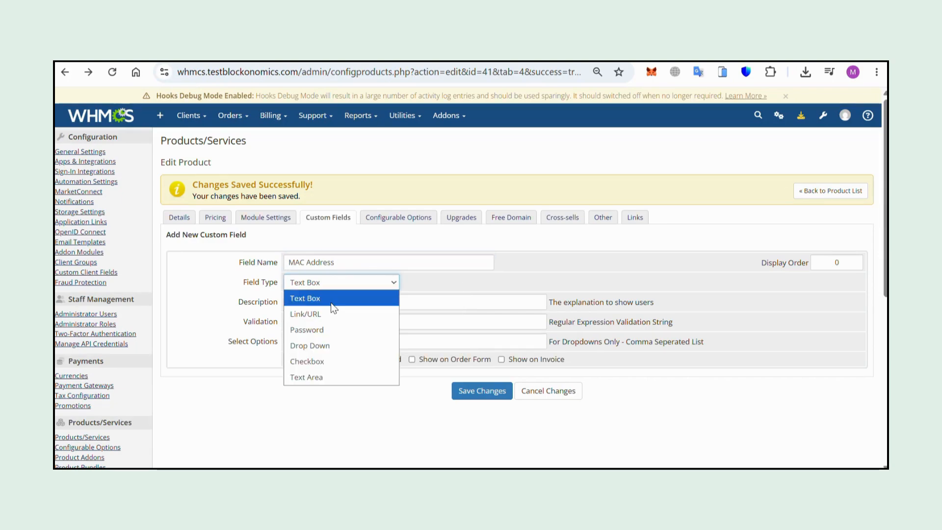
pyautogui.click(337, 294)
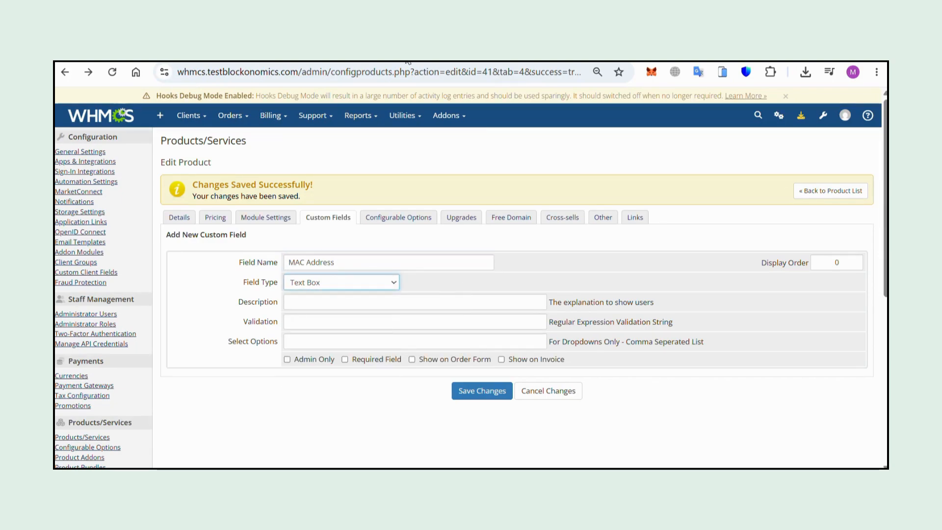
# - Give the MAC Address field the description 'Enter your device MAC address (e.g., 00:1A:79:XX:XX:XX)', make it required and shown on the order form, and save
pyautogui.click(322, 303)
pyautogui.write('Enter your device MAC address (e.g., 00:1A:79:XX:XX:XX)')
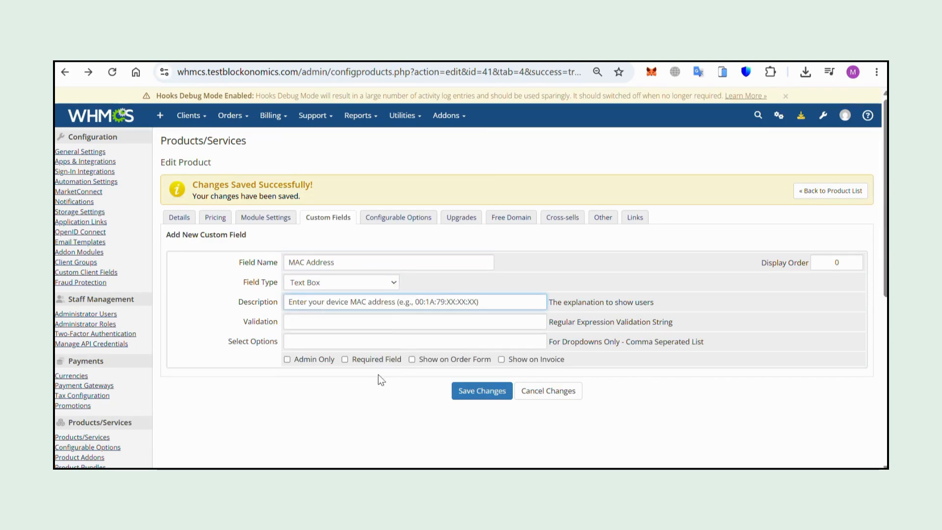
pyautogui.click(345, 360)
pyautogui.click(412, 359)
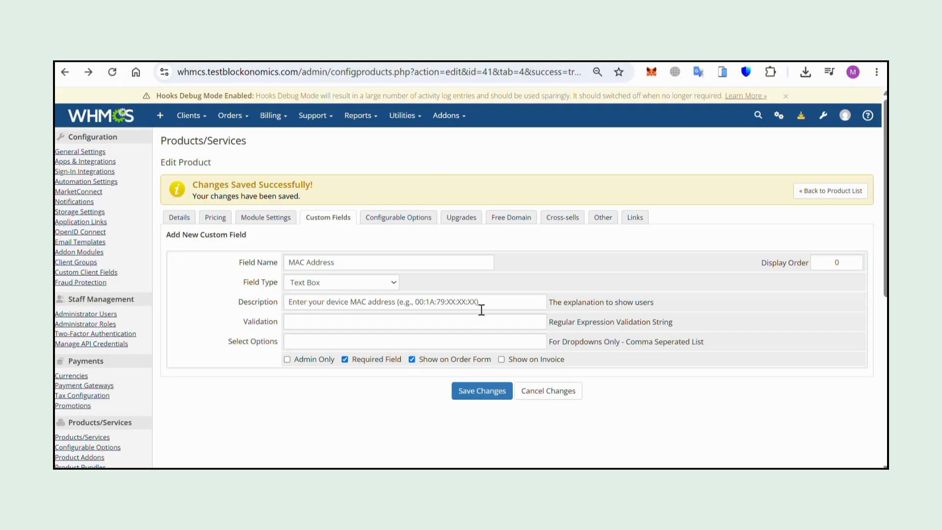
pyautogui.click(486, 391)
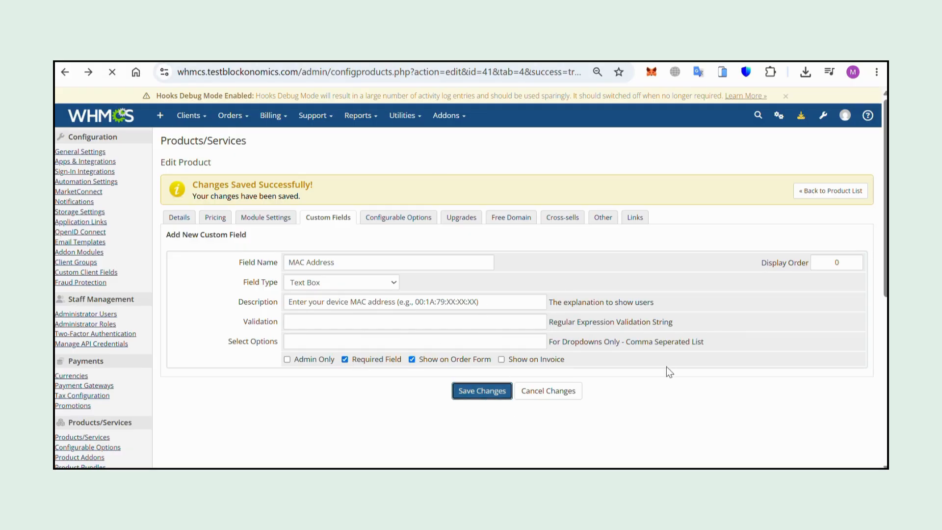
# - Add a required Drop Down custom field Device Type with options Firestick, Android TV, MAG Box, Formuler, Other, shown on the order form, and save
pyautogui.scroll(-2, 564, 365)
pyautogui.click(374, 270)
pyautogui.click(392, 320)
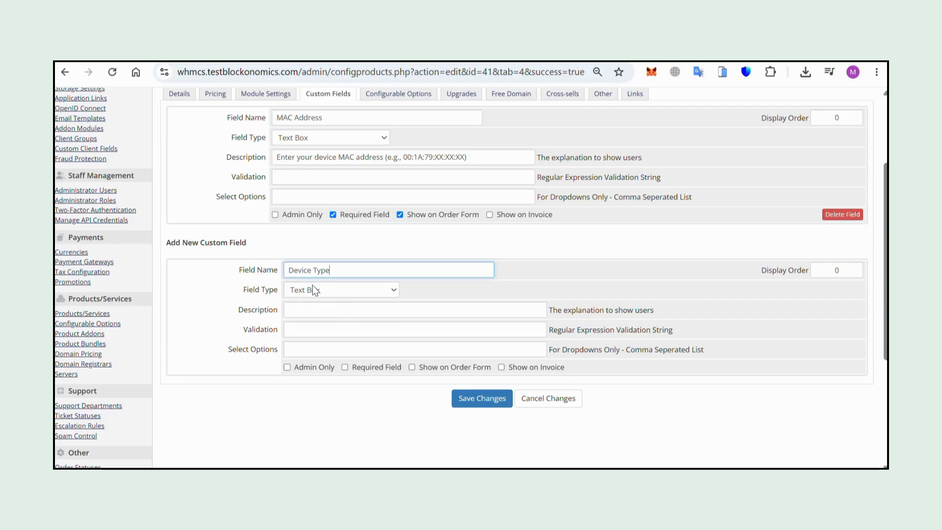
pyautogui.click(356, 290)
pyautogui.click(318, 353)
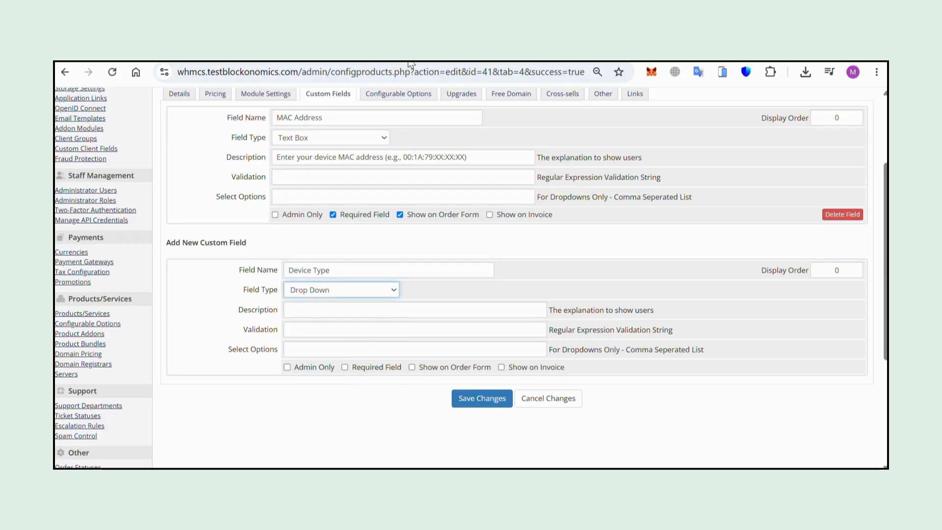
pyautogui.click(309, 347)
pyautogui.click(373, 425)
pyautogui.click(345, 367)
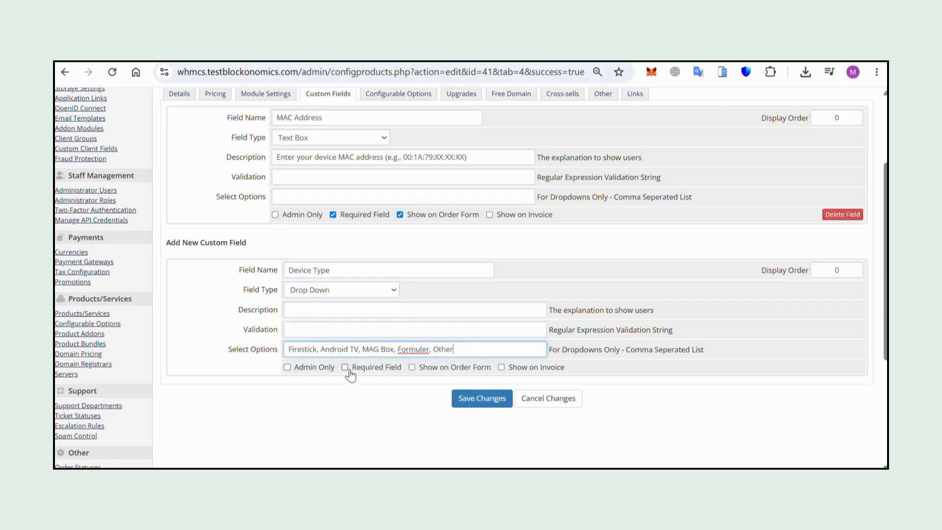
pyautogui.click(411, 367)
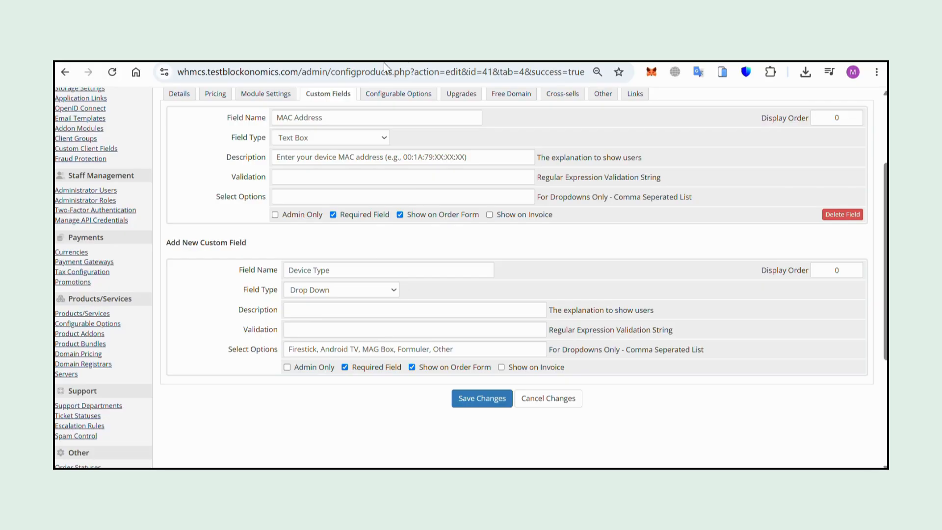
pyautogui.click(482, 398)
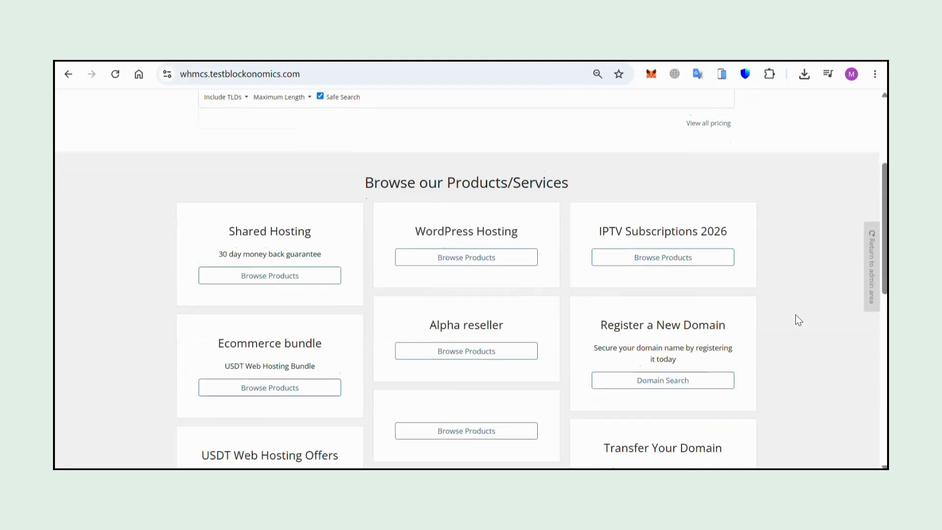
# - Open the IPTV Subscriptions 2026 category in the storefront and order the 1-Month IPTV Access product
pyautogui.scroll(-1, 796, 317)
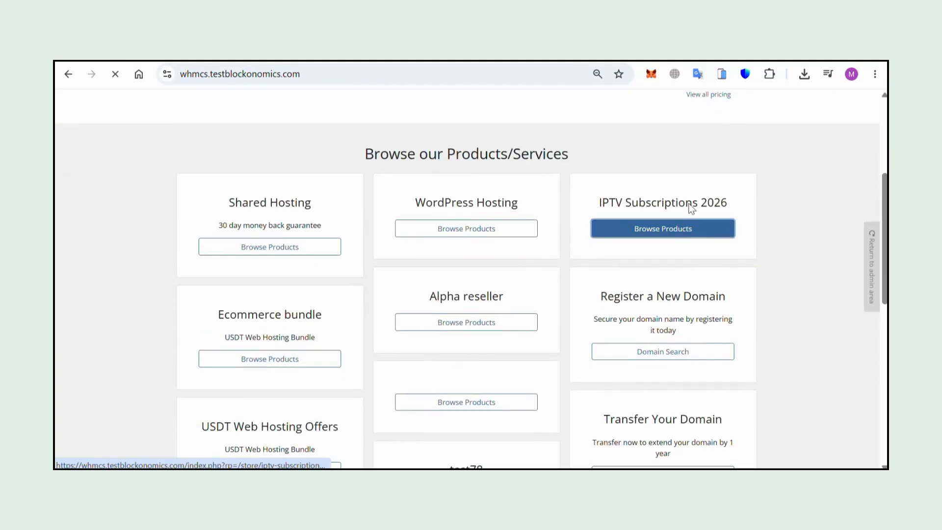
pyautogui.click(667, 230)
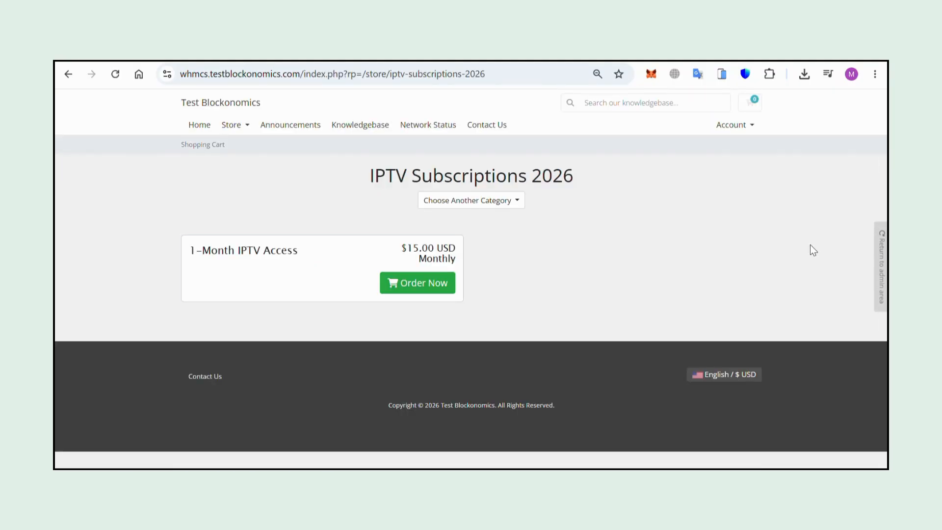
pyautogui.click(449, 284)
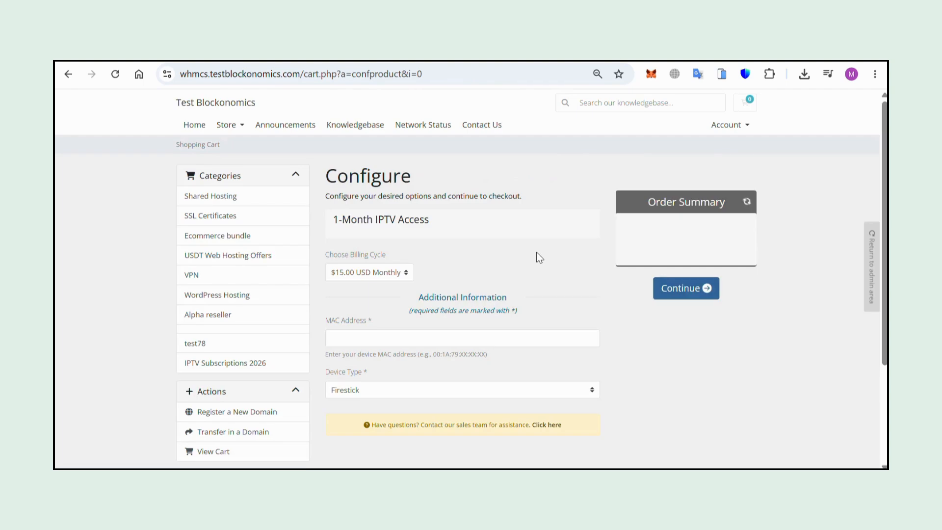
# - Choose Android TV as the device type, enter 000000098ui as the MAC address, and continue to the cart
pyautogui.click(406, 393)
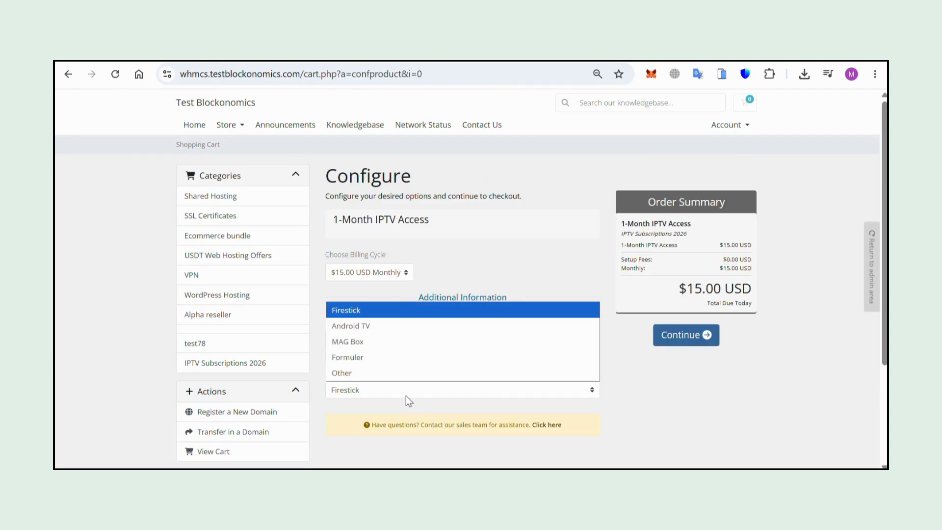
pyautogui.click(372, 326)
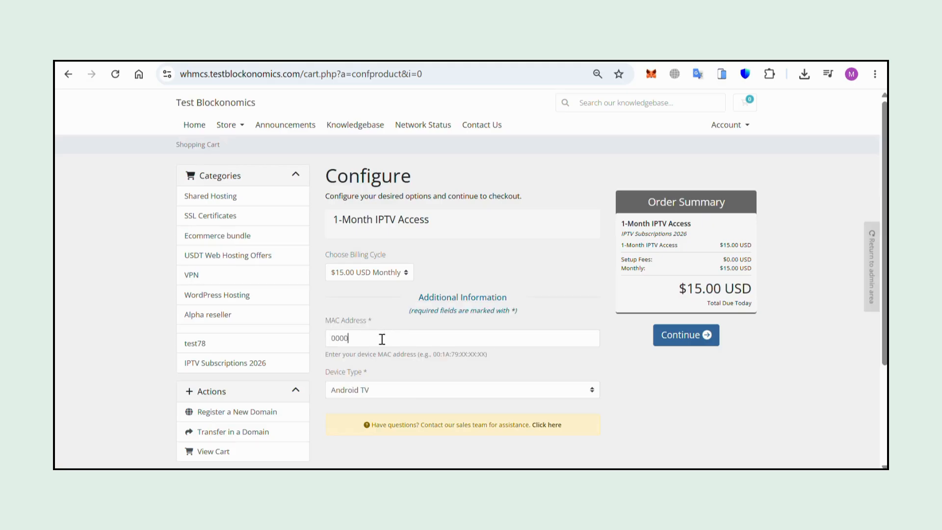
pyautogui.click(383, 339)
pyautogui.write('000000098ui')
pyautogui.scroll(-1, 382, 339)
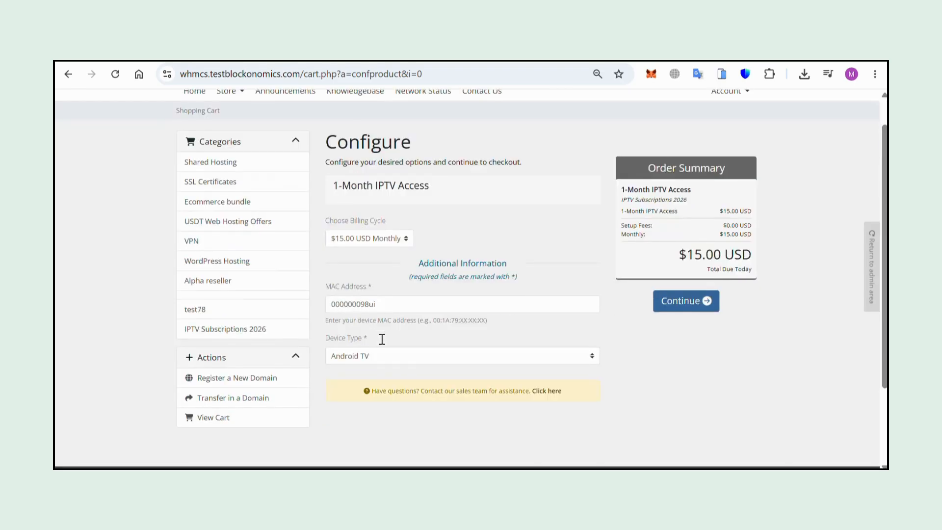
pyautogui.scroll(1, 700, 369)
pyautogui.click(684, 341)
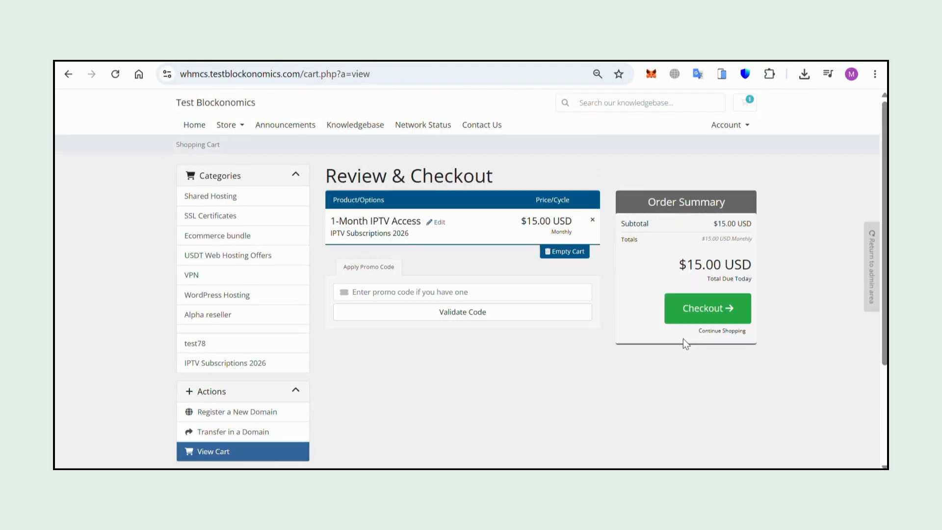
# - Check out the order and choose to pay with Bitcoin
pyautogui.click(707, 306)
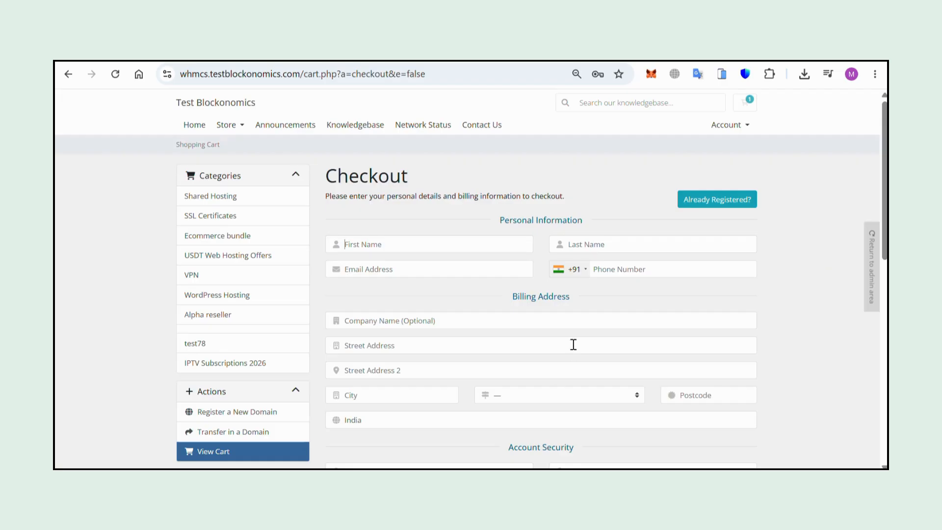
pyautogui.scroll(-4, 558, 338)
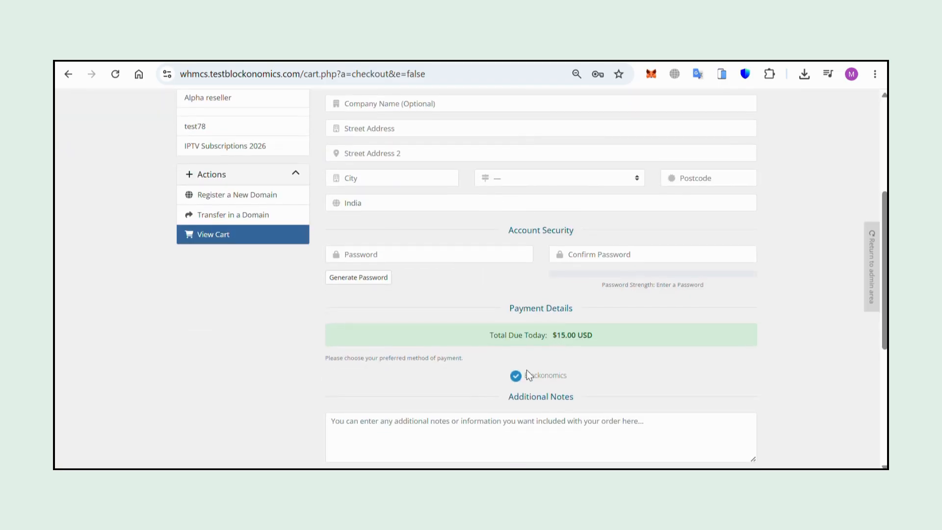
pyautogui.scroll(4, 436, 216)
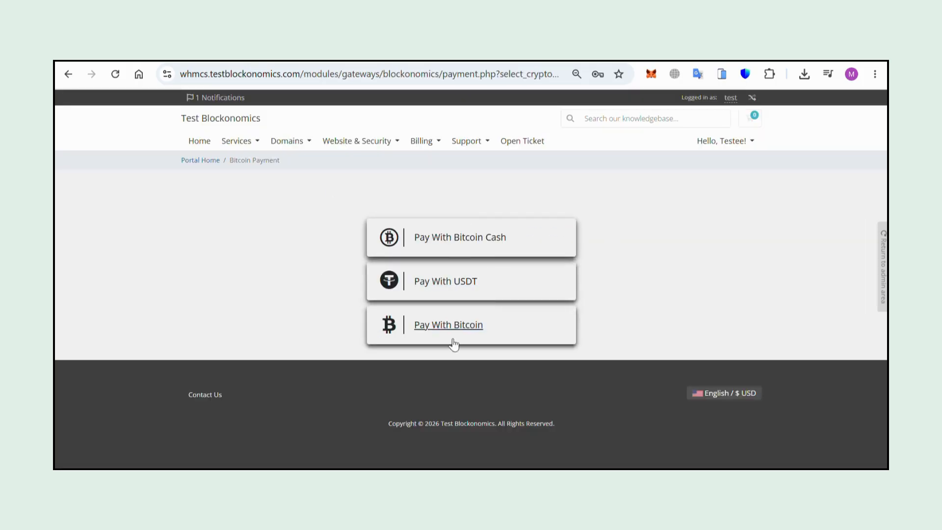
pyautogui.click(464, 325)
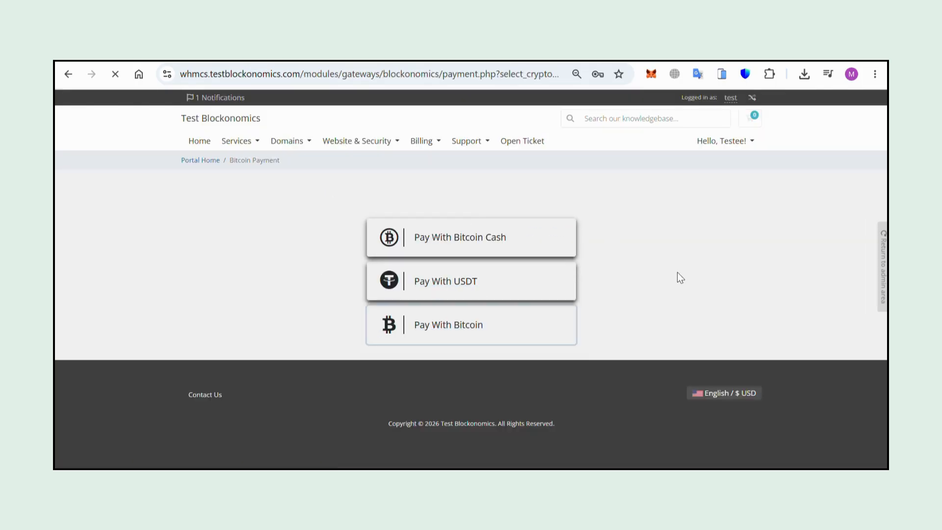